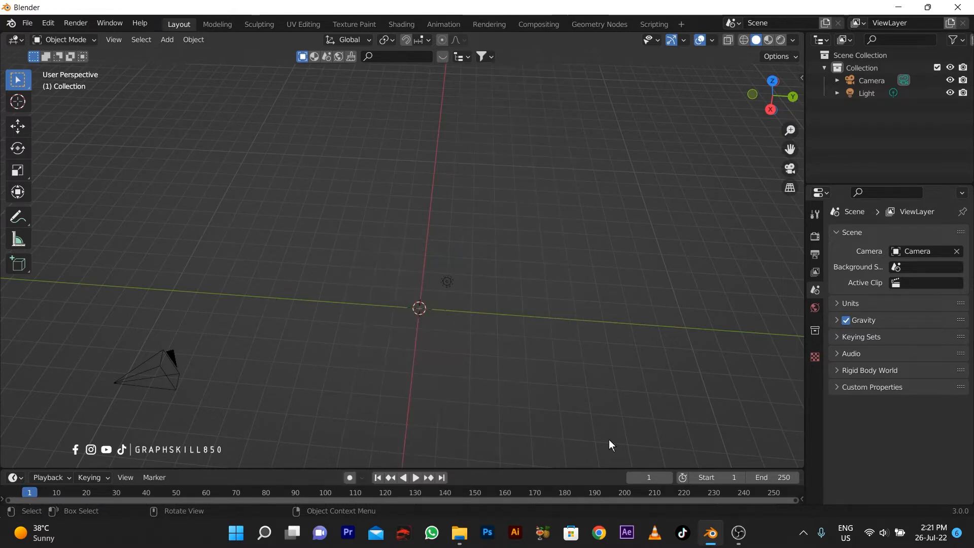
click(738, 533)
click(812, 350)
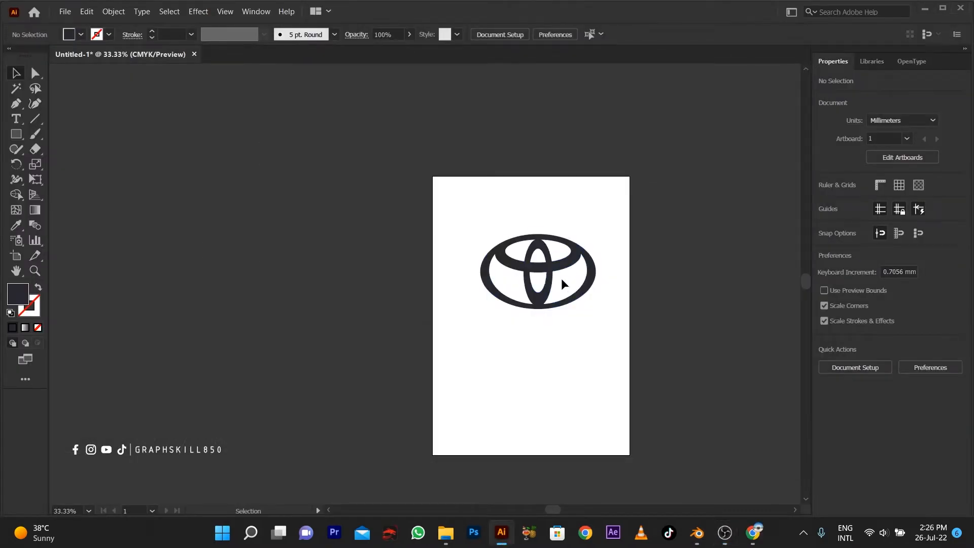
Select the Toyota logo artwork and start saving a copy of the document in SVG format.
mouse_move(557, 276)
mouse_down()
mouse_move(549, 297)
mouse_move(549, 283)
mouse_up()
scroll(569, 290, up, 1)
alt+scroll(569, 290, up, 2)
alt+scroll(569, 290, down, 2)
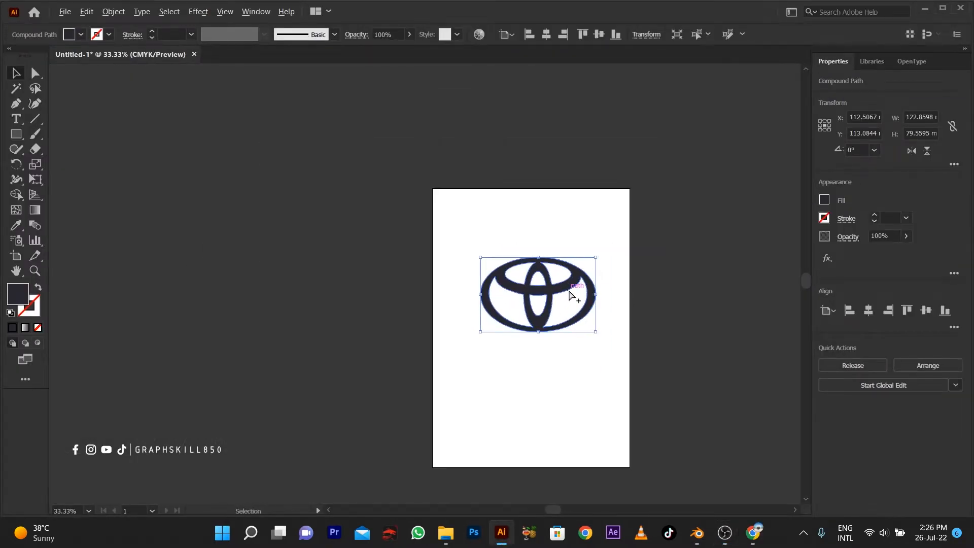
key(ctrl+alt+s)
click(101, 383)
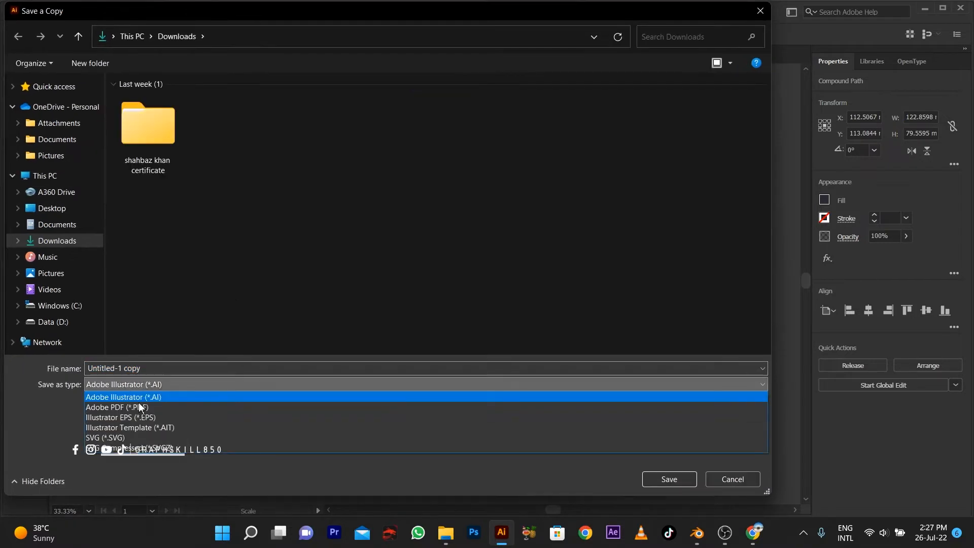
click(140, 407)
click(140, 380)
click(138, 434)
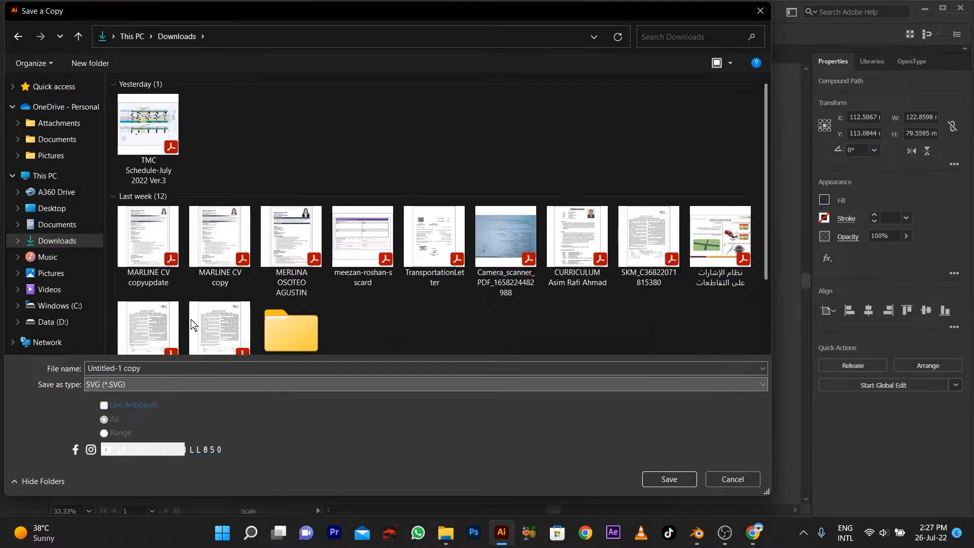
Name the copy "toyota logo", save it in Downloads and accept the SVG options.
click(202, 373)
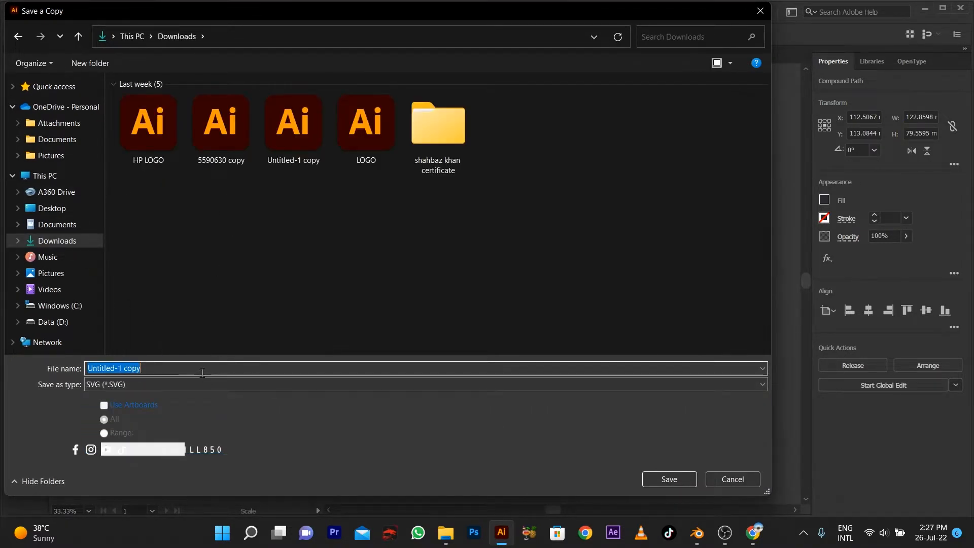
text(toyo)
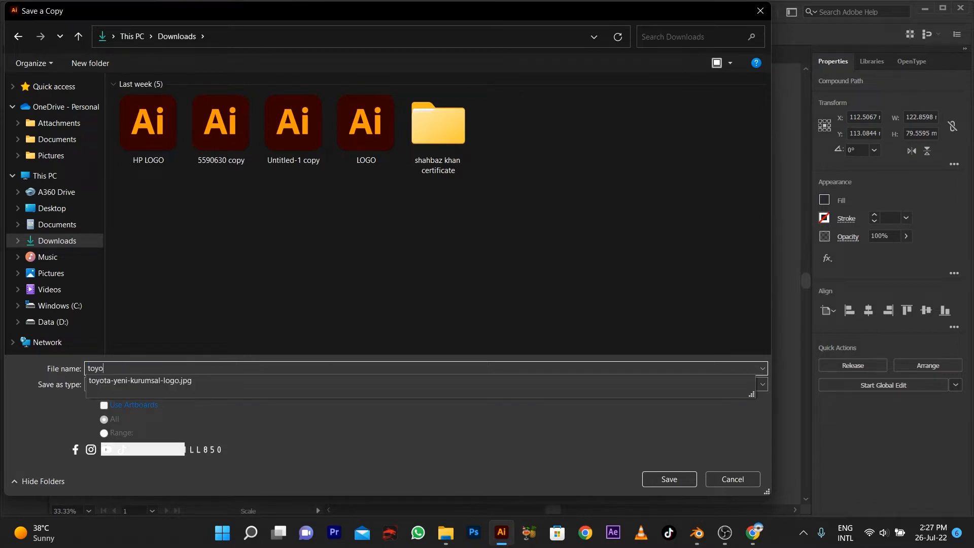
text(ta logo)
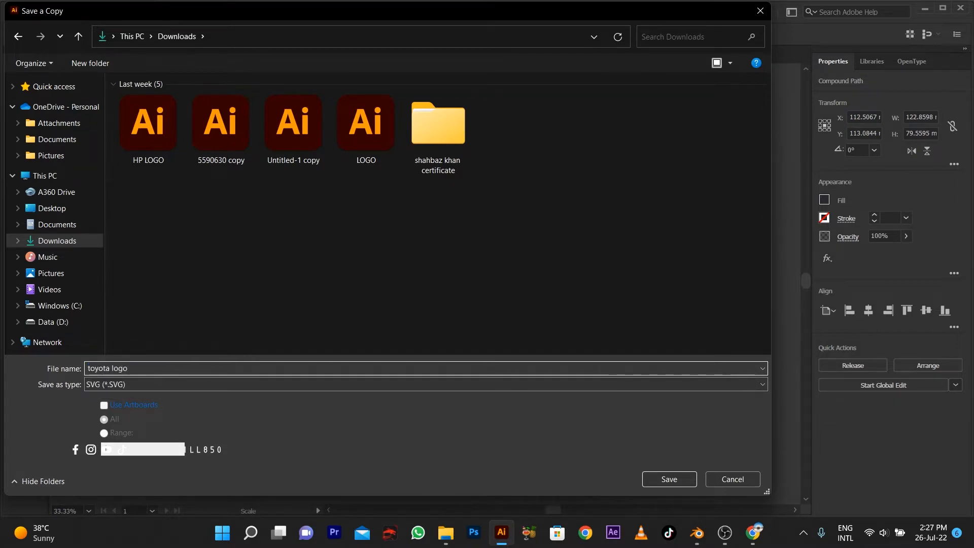
key(Return)
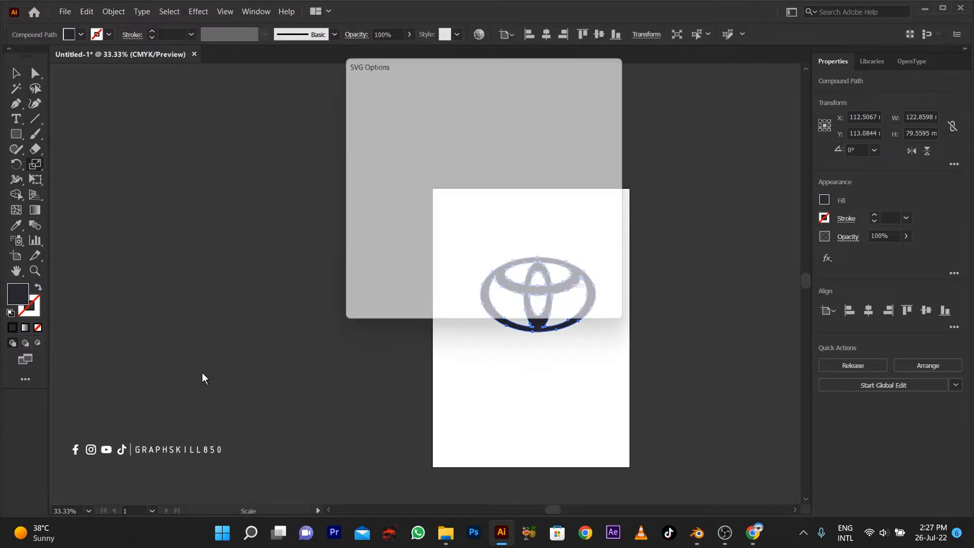
click(535, 303)
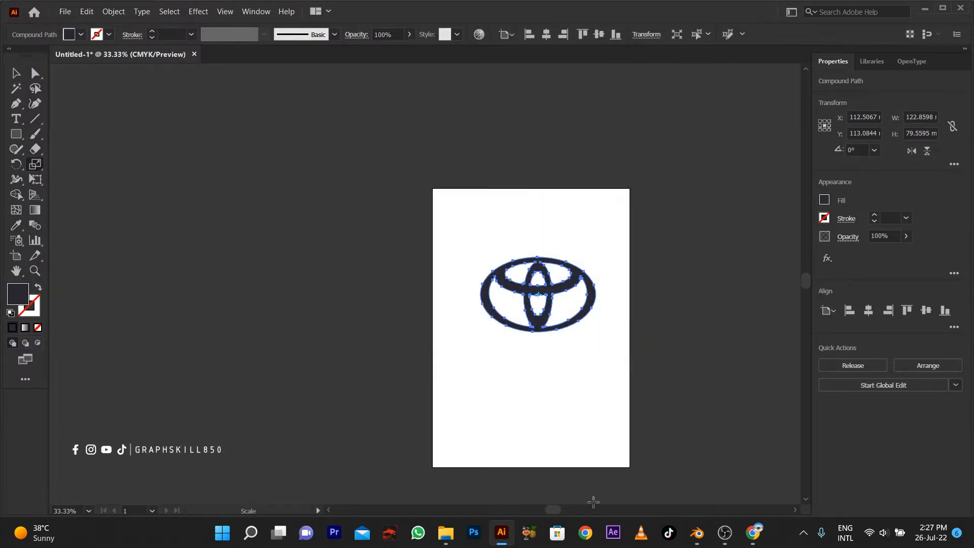
Switch to Blender, create a new General file without saving the old scene, and delete the default cube.
click(697, 532)
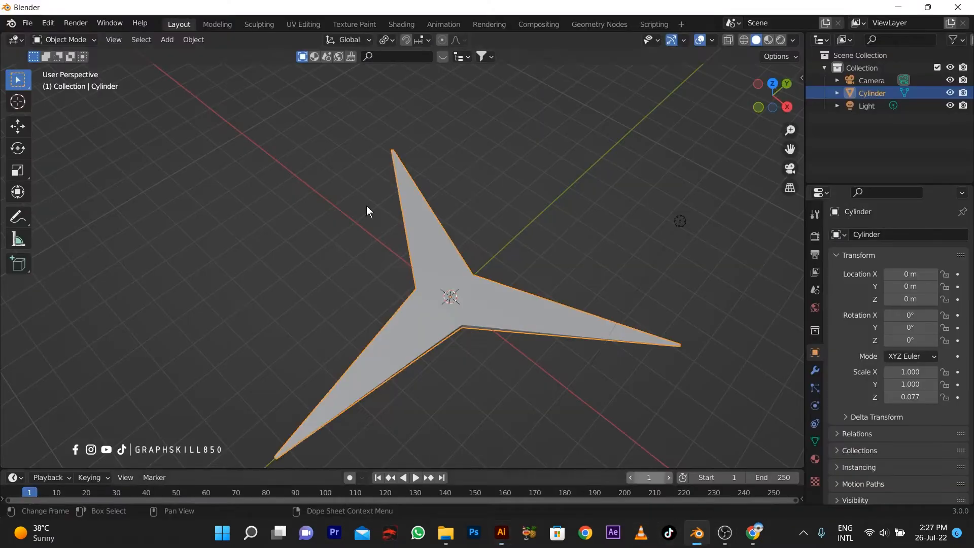
click(27, 23)
mouse_move(42, 37)
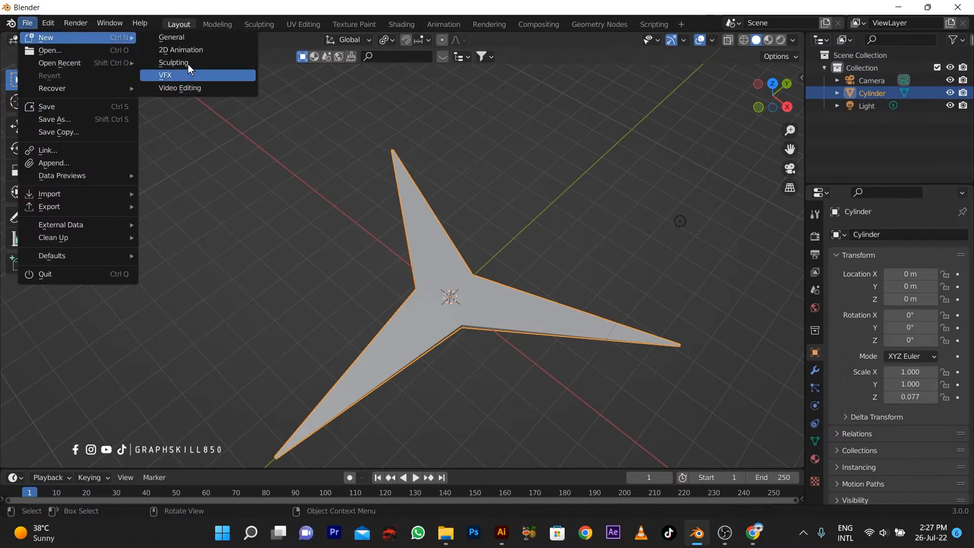
click(218, 38)
click(510, 287)
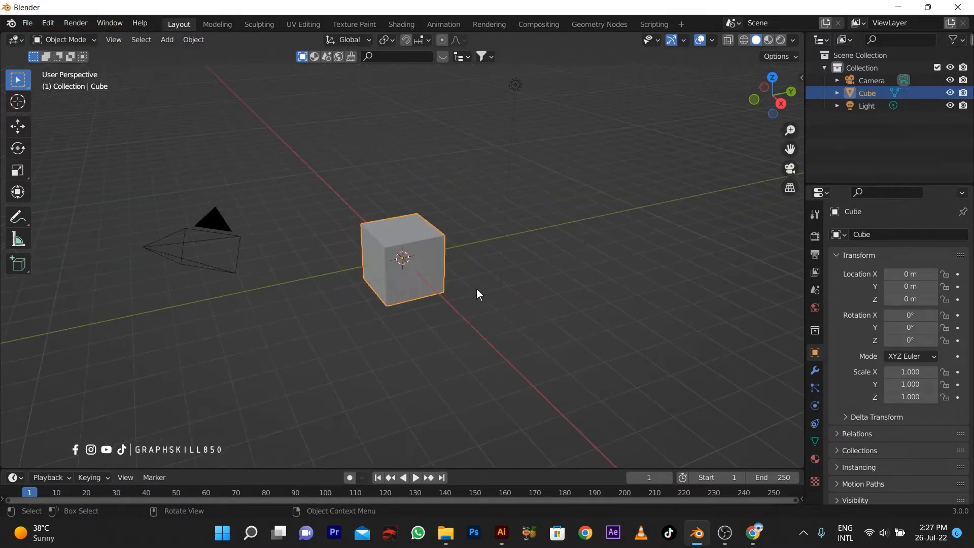
key(Delete)
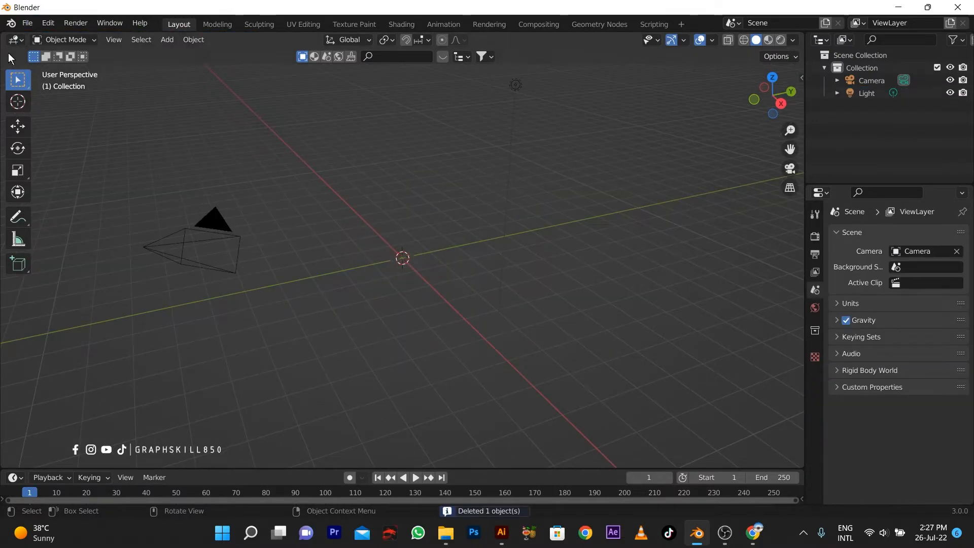
Import toyota logo.svg from the Downloads folder as Scalable Vector Graphics.
click(27, 23)
mouse_move(62, 192)
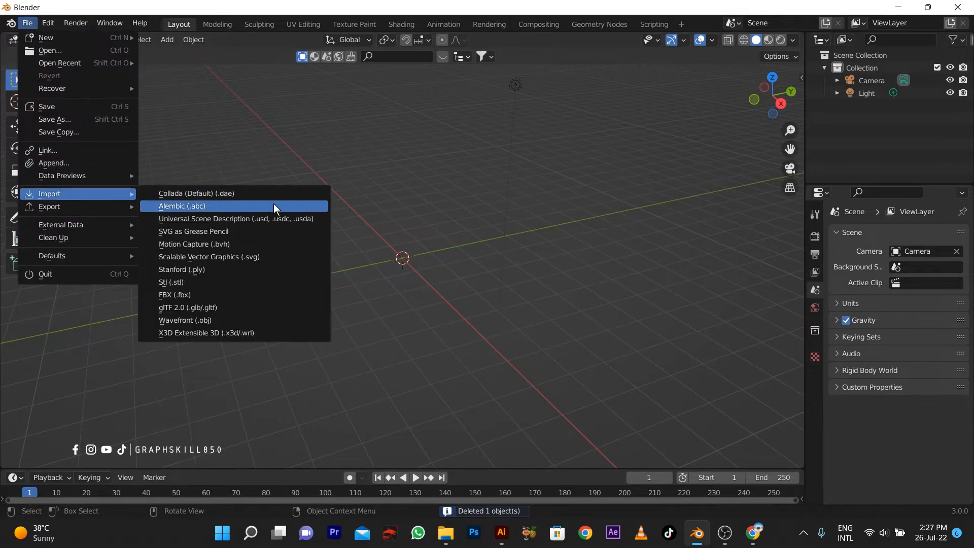
click(264, 257)
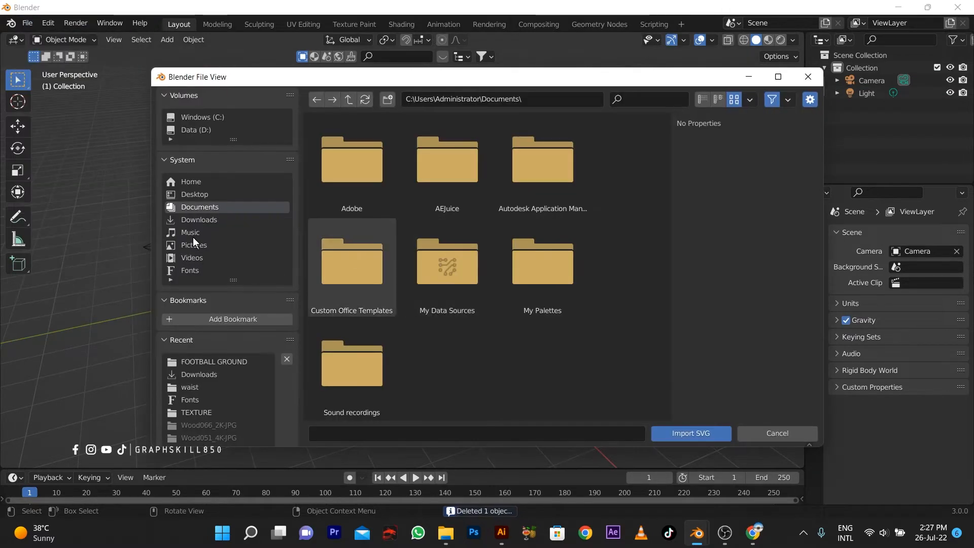
click(199, 219)
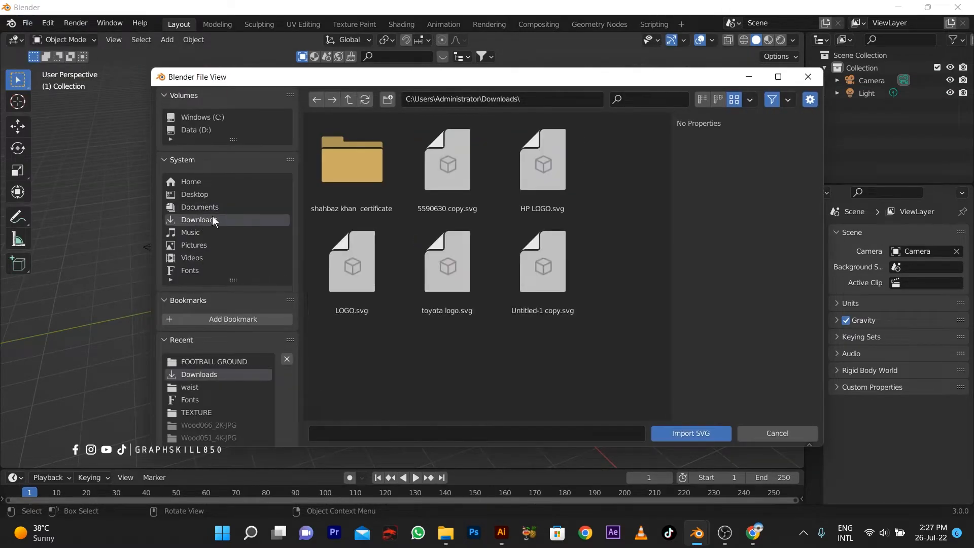
double_click(473, 289)
Try to set the imported logo curve's origin to the 3D cursor.
scroll(394, 266, up, 15)
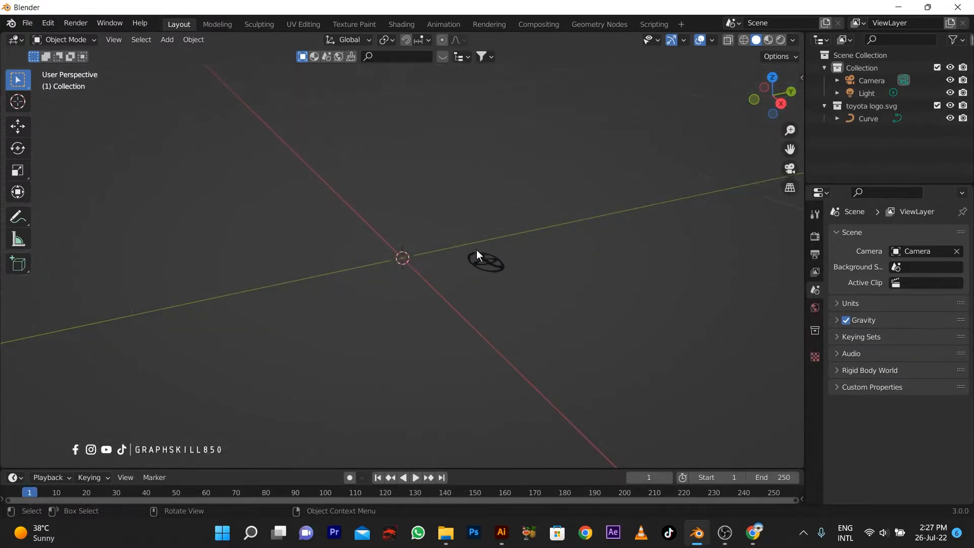
middle_drag(330, 264, 429, 218)
click(423, 172)
right_click(424, 172)
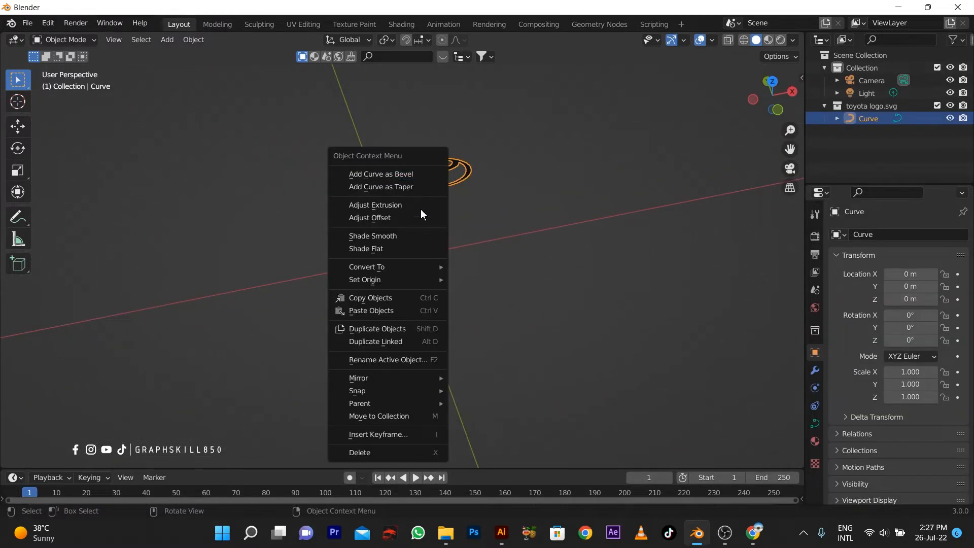
mouse_move(407, 268)
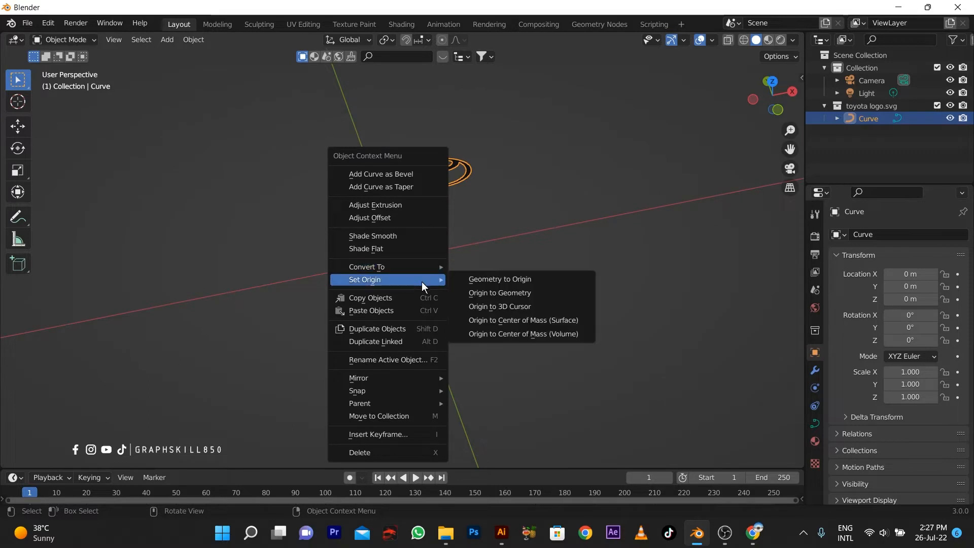
click(502, 307)
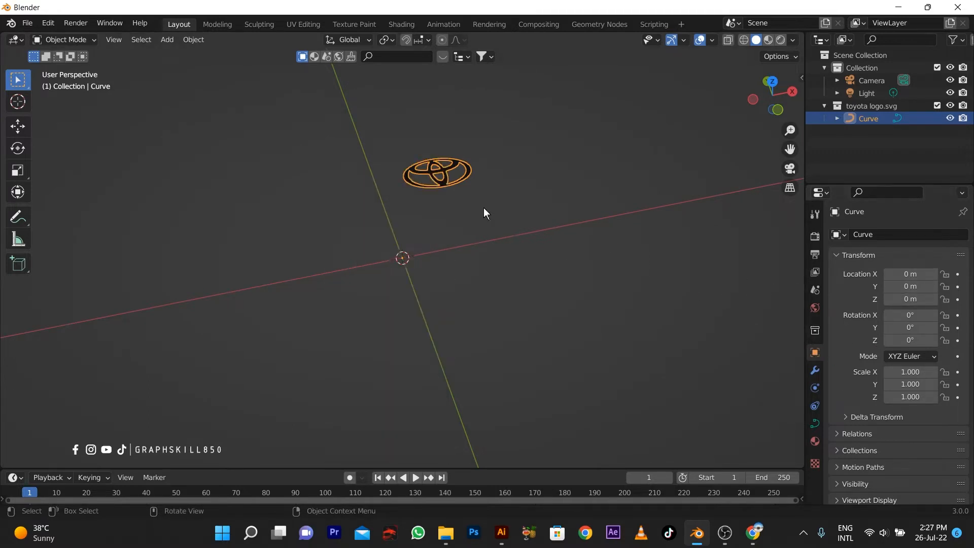
Set the logo curve's origin to its geometry.
click(454, 180)
click(453, 181)
right_click(453, 181)
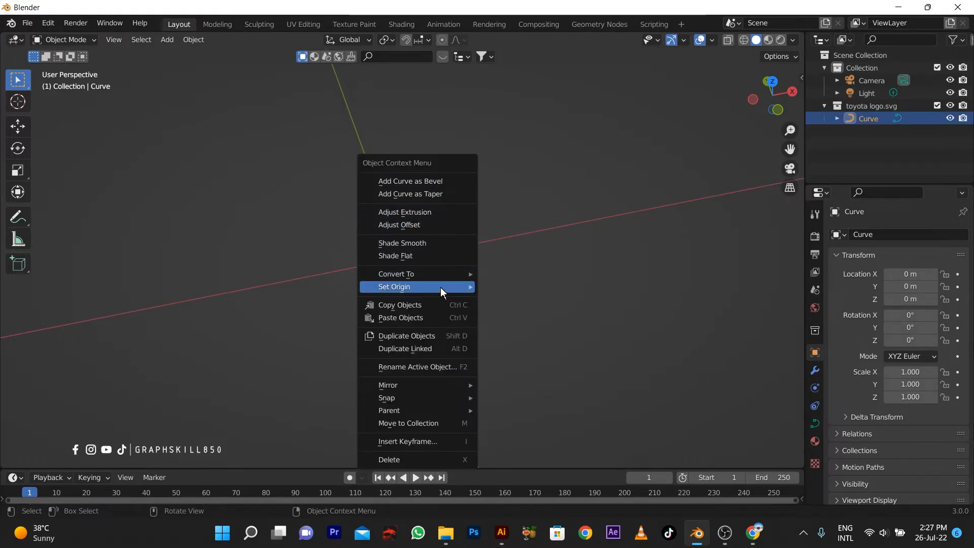
mouse_move(441, 287)
click(558, 303)
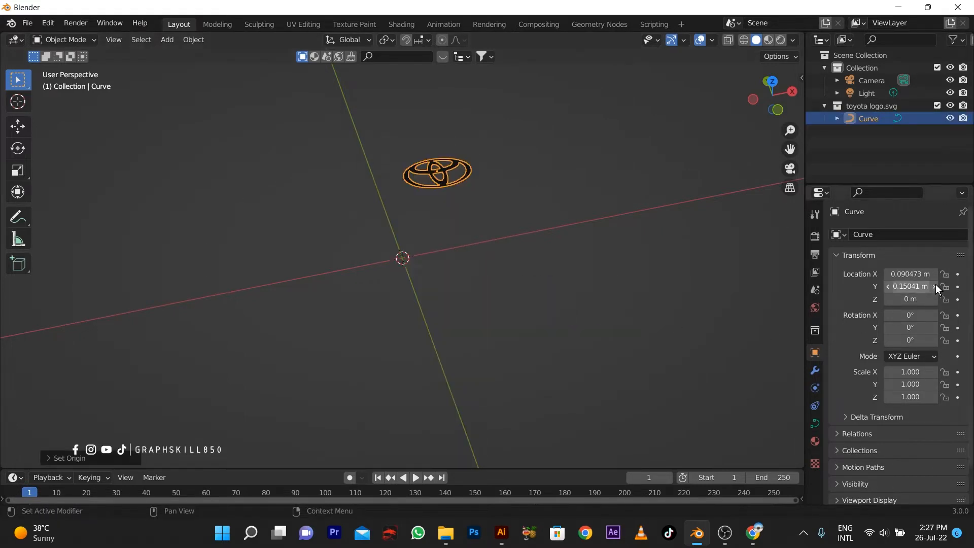
Set the logo curve's X and Y location to 0 m to center it in the scene.
click(913, 274)
click(918, 274)
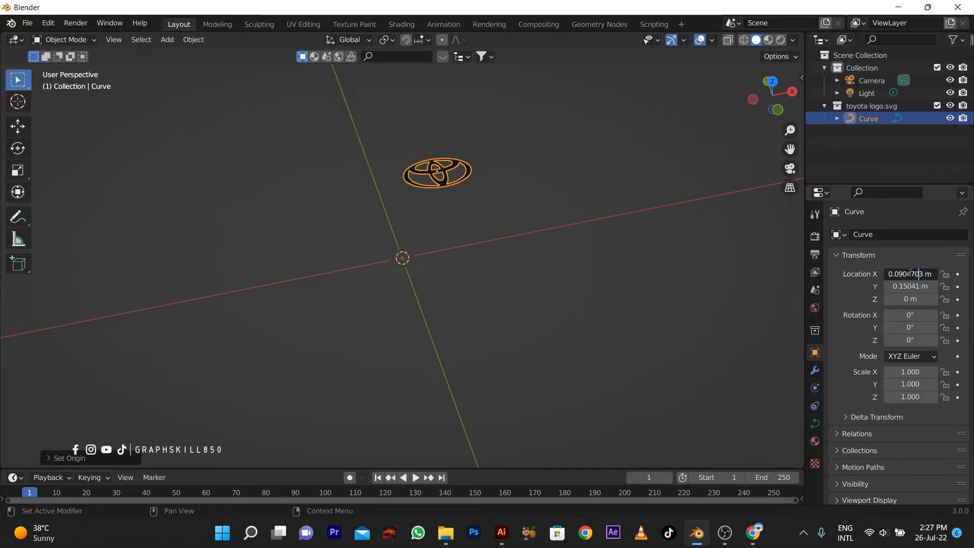
double_click(910, 273)
text(0)
click(909, 285)
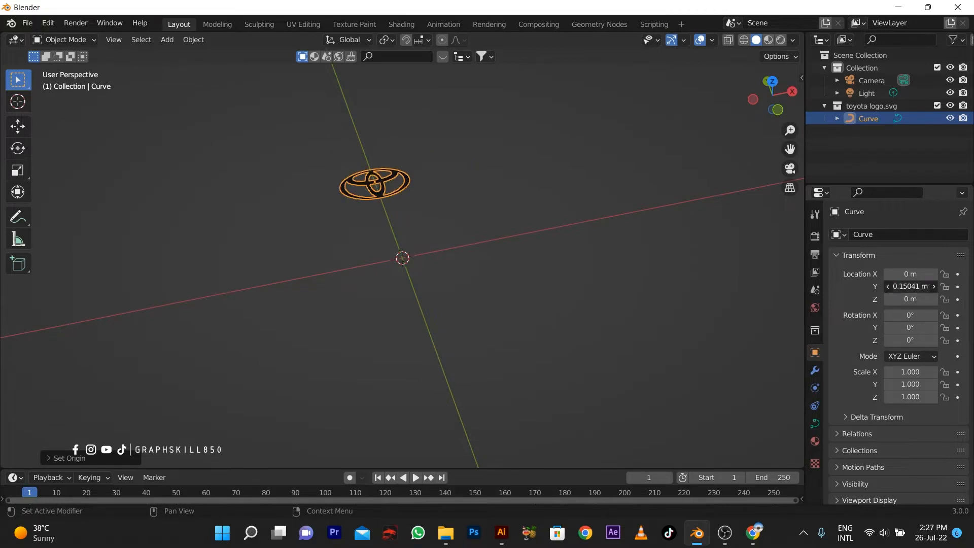
text(0)
key(Return)
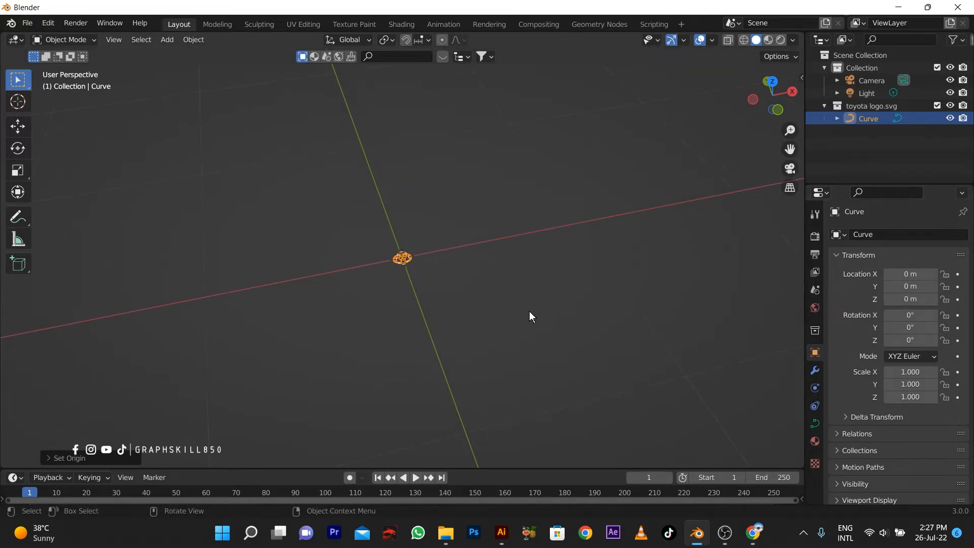
Scale the logo curve up uniformly to a scale of about 45.4 on all axes.
key(s)
click(490, 101)
scroll(491, 116, down, 4)
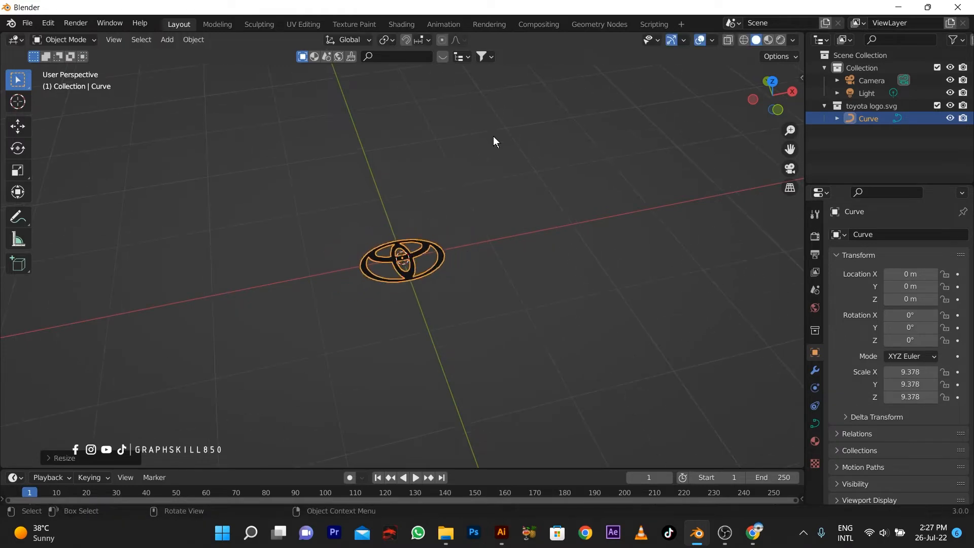
scroll(530, 303, down, 2)
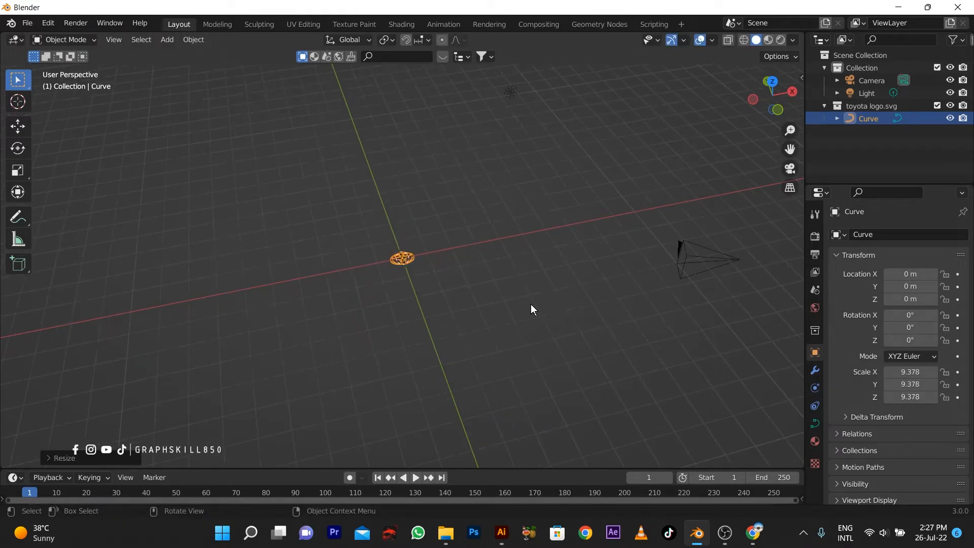
key(s)
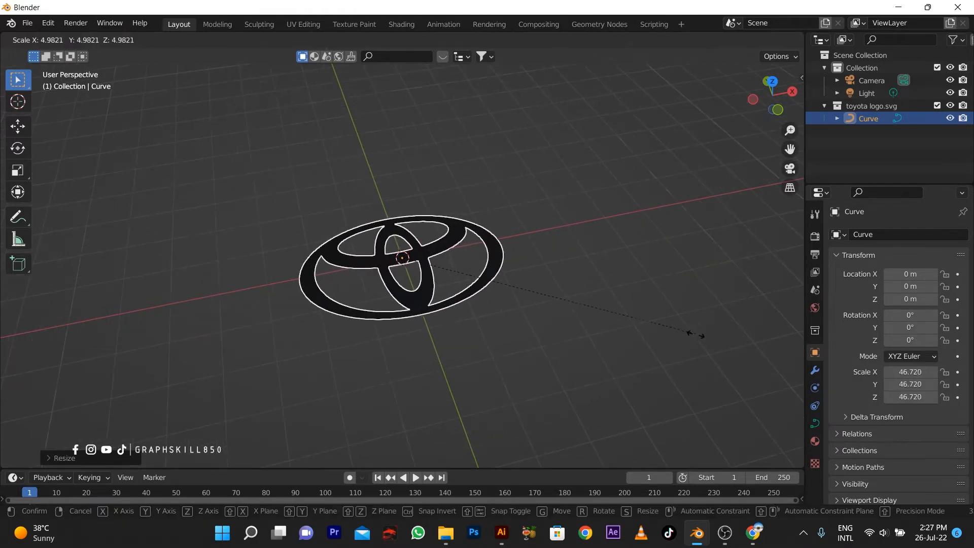
click(672, 330)
Give the logo curve thickness by setting its geometry extrude to 0.006 m.
shift+middle_drag(358, 305, 461, 300)
scroll(513, 288, up, 3)
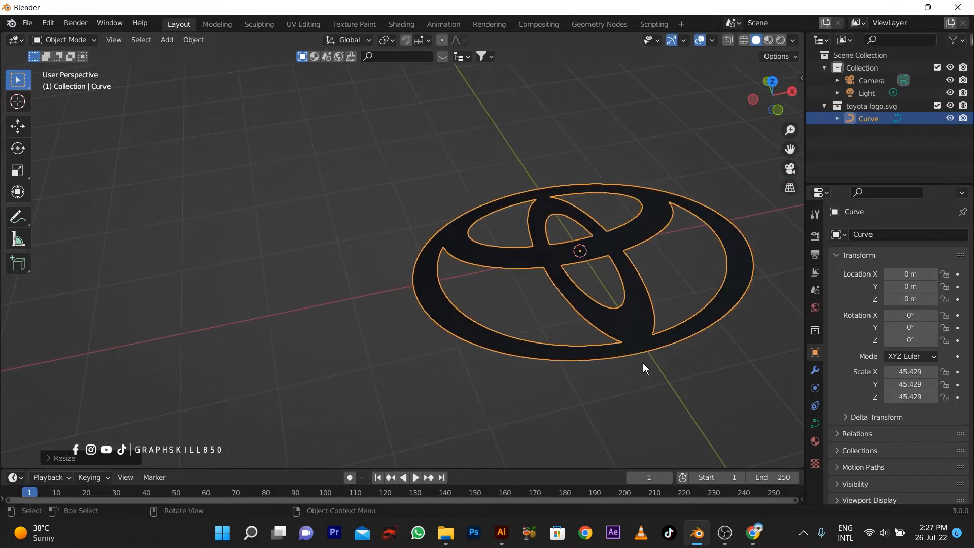
middle_drag(643, 363, 424, 326)
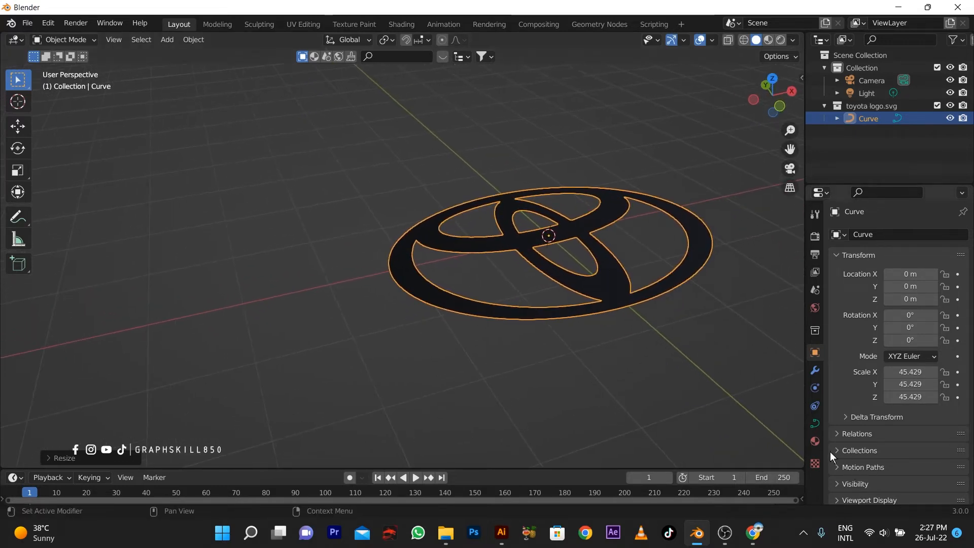
click(815, 424)
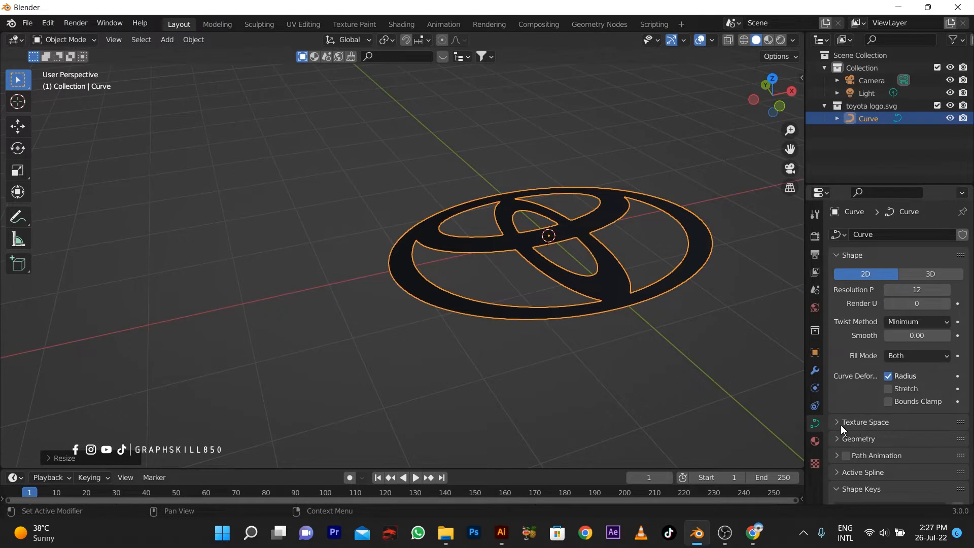
click(837, 439)
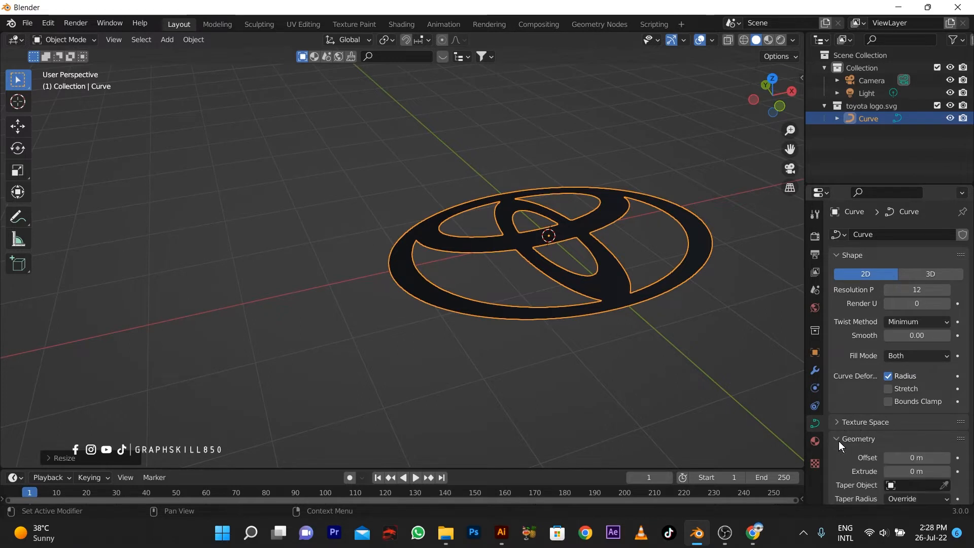
click(947, 471)
click(896, 470)
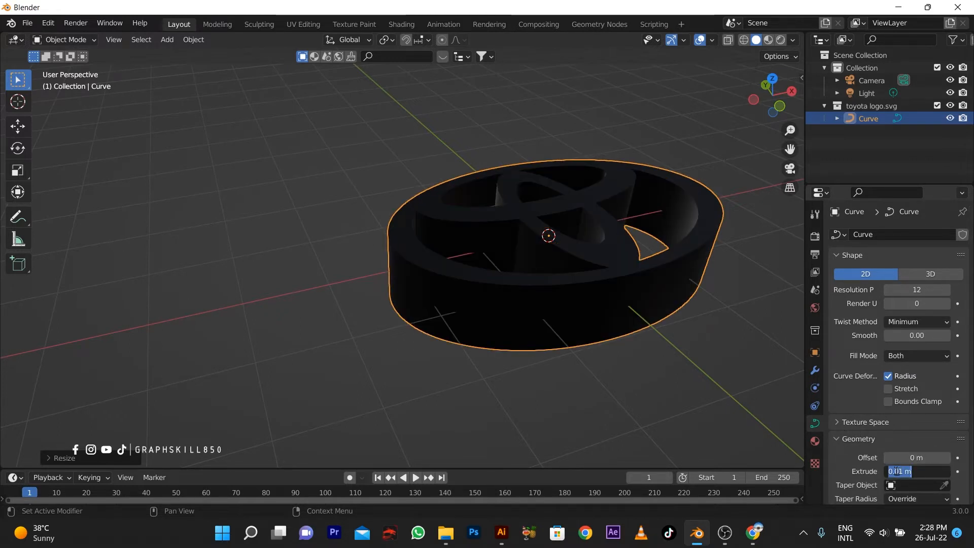
click(896, 471)
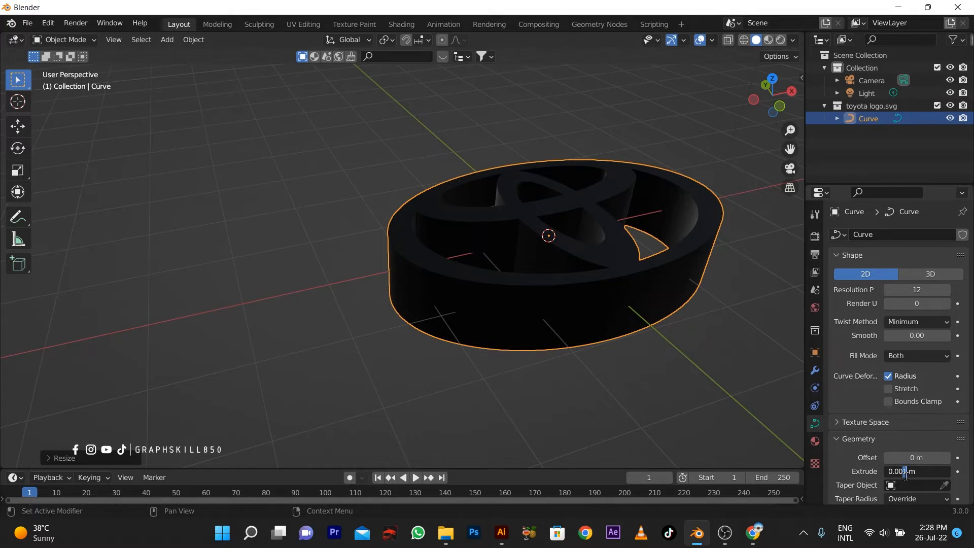
key(Return)
mouse_move(579, 303)
middle_down()
mouse_move(461, 238)
mouse_move(542, 272)
mouse_move(568, 304)
middle_up()
scroll(862, 446, down, 3)
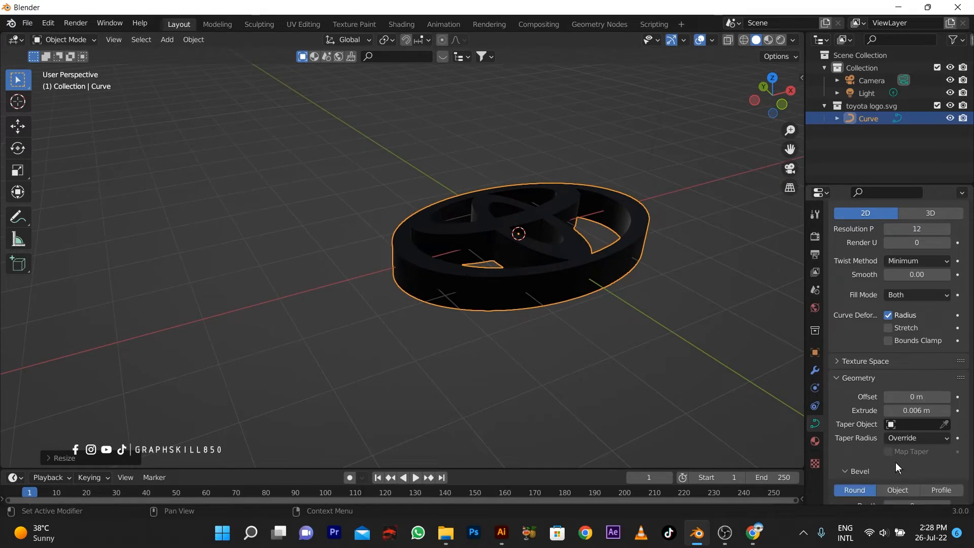
Remove the SVGMat material slot from the logo curve.
click(814, 441)
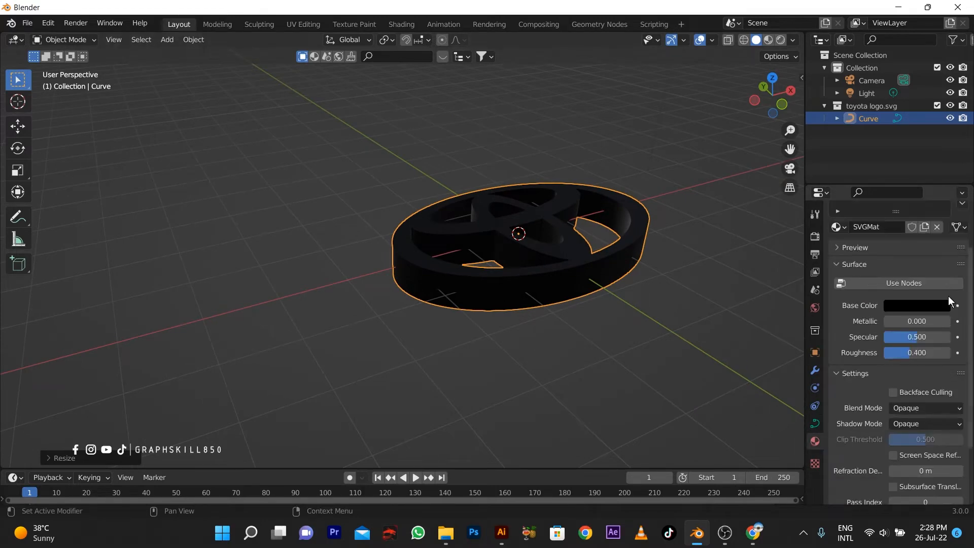
scroll(943, 330, up, 3)
click(962, 248)
middle_drag(499, 297, 531, 303)
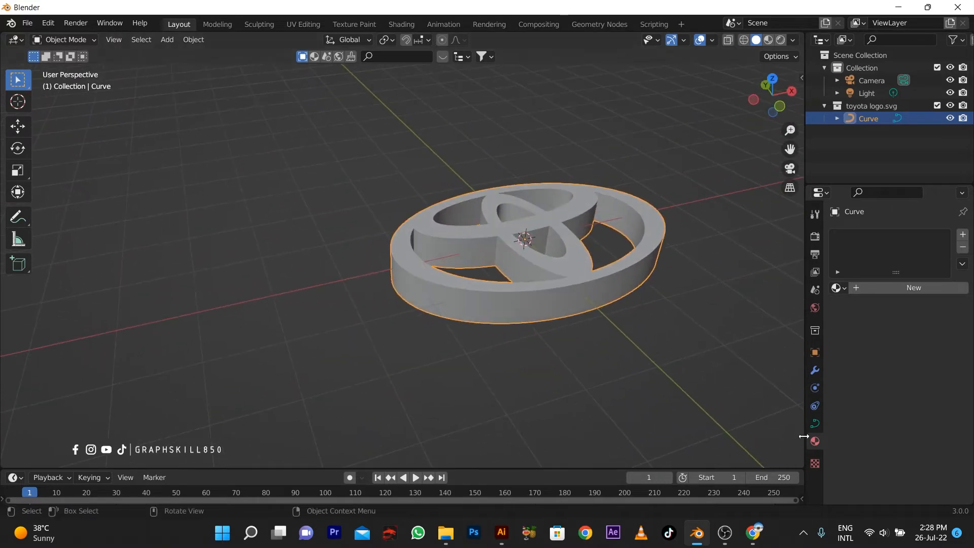
Set the logo curve's geometry extrude to 0.005 m.
click(814, 423)
scroll(902, 464, down, 3)
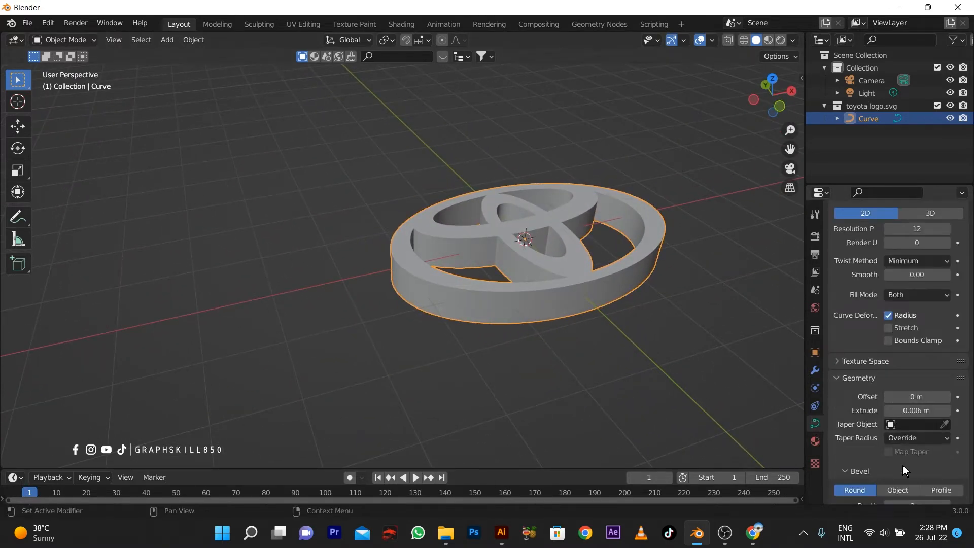
double_click(907, 411)
drag(903, 411, 906, 411)
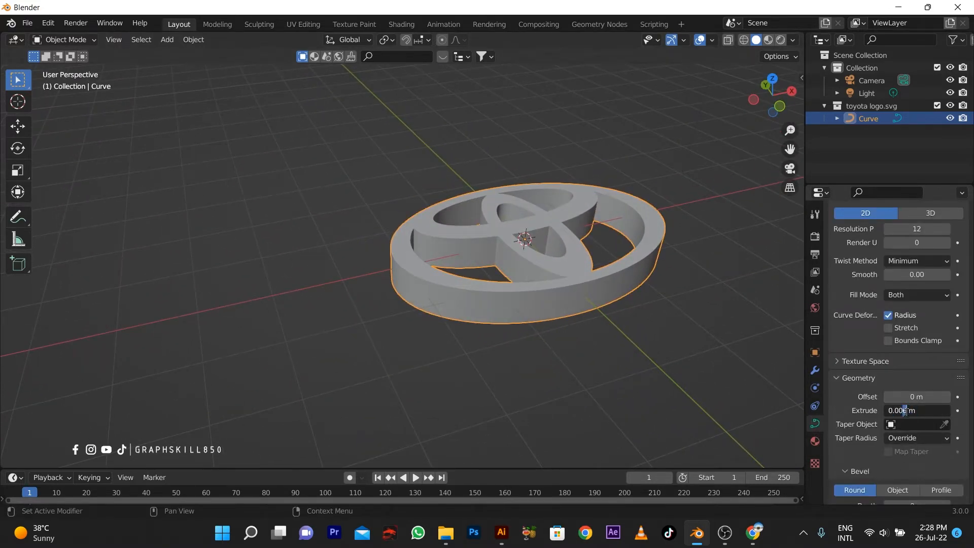
text(5)
key(Return)
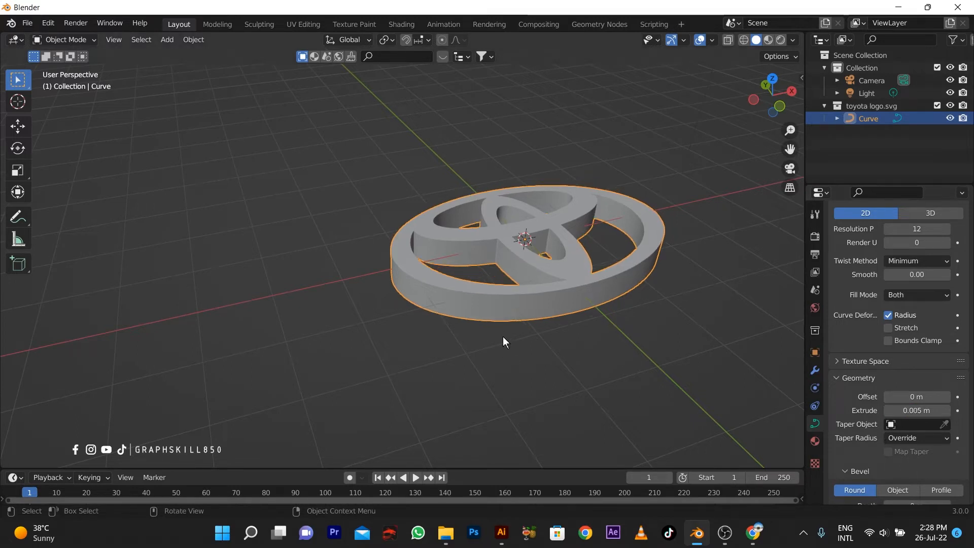
middle_drag(503, 336, 583, 355)
Thin the logo by setting the curve's geometry extrude to 0.003 m.
click(906, 410)
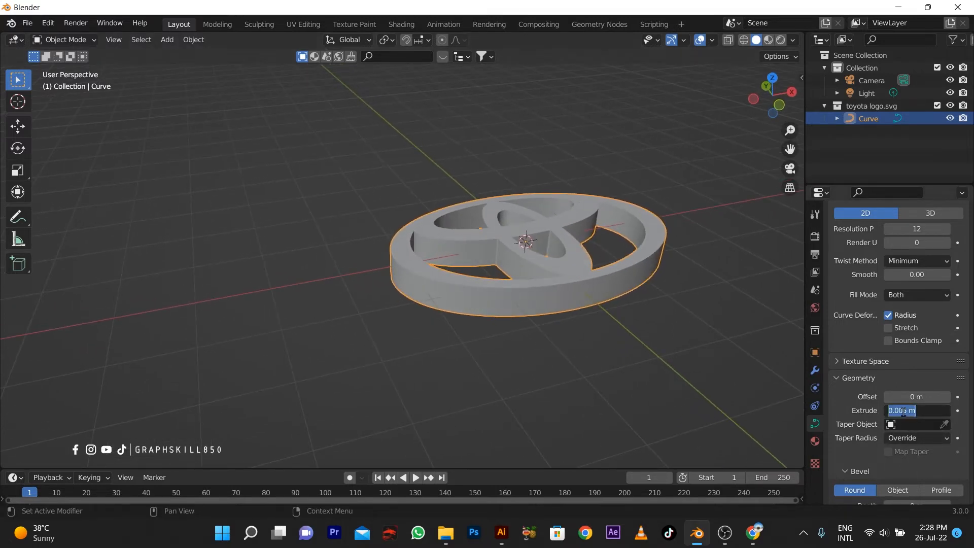
drag(902, 412, 906, 412)
text(3)
key(Return)
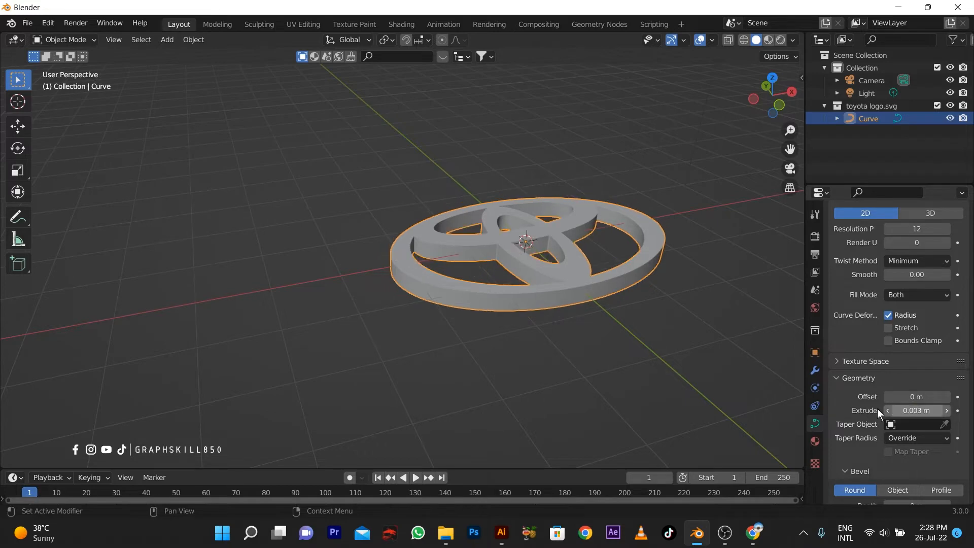
mouse_move(503, 357)
middle_down()
mouse_move(418, 357)
mouse_move(544, 356)
mouse_move(571, 372)
mouse_move(489, 356)
middle_up()
Round the logo's edges by setting the curve's round bevel depth to 0.001 m.
scroll(897, 446, down, 8)
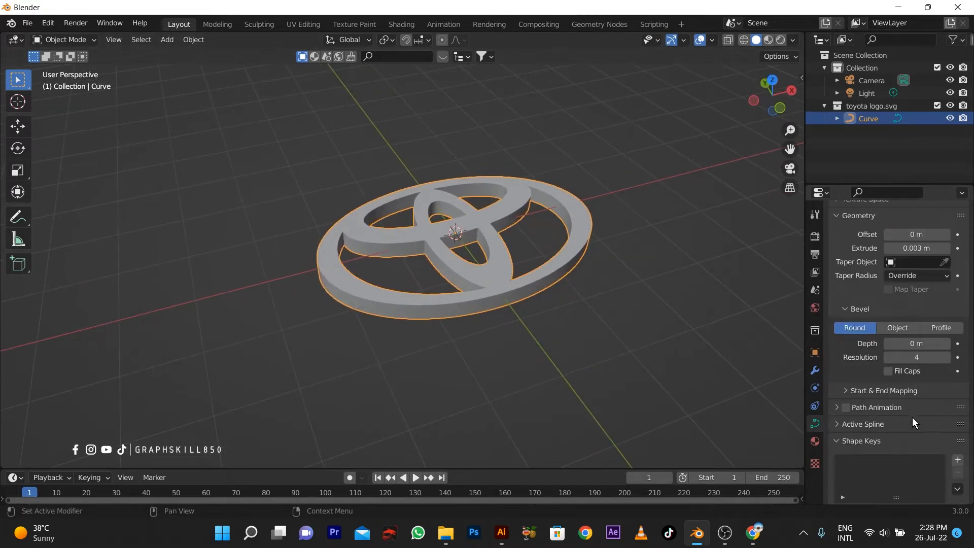
click(942, 343)
click(915, 345)
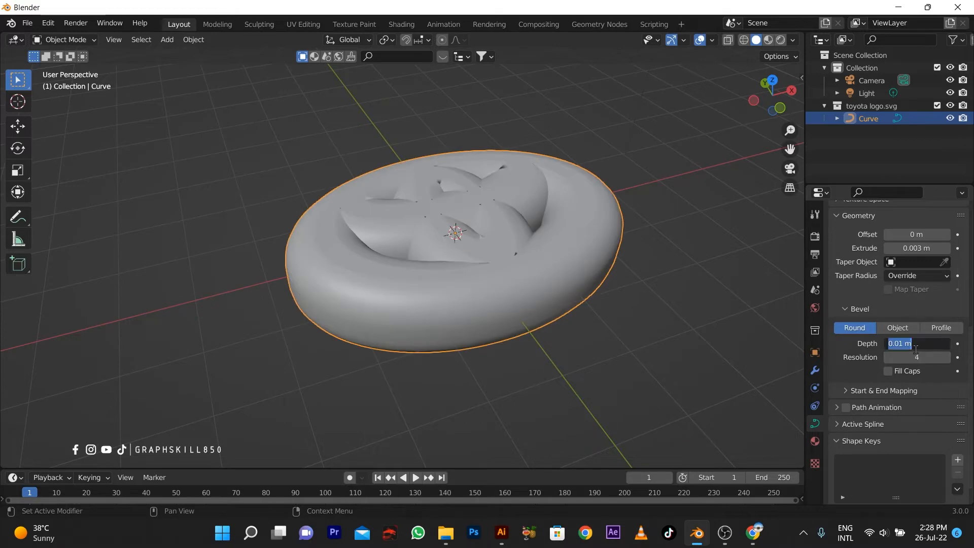
click(899, 344)
text(0)
key(Return)
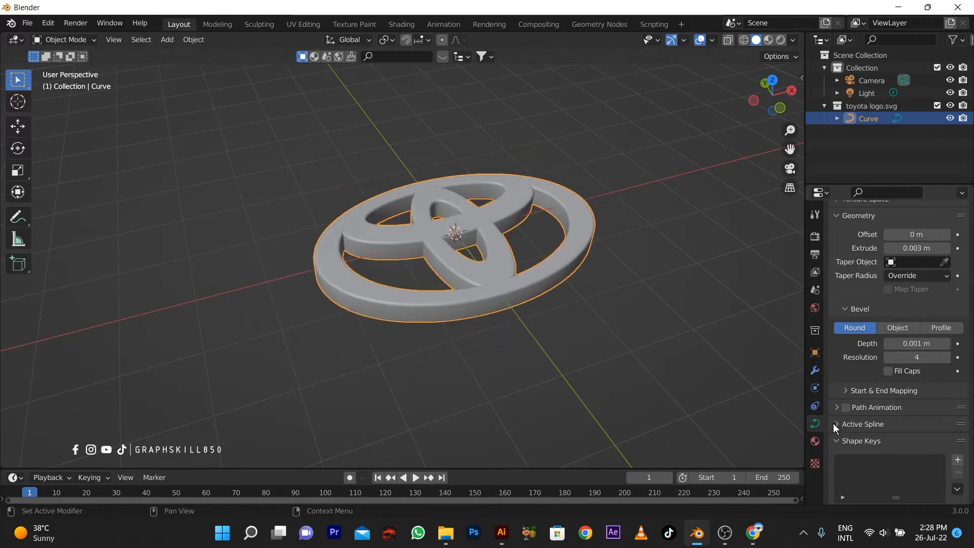
mouse_move(451, 326)
middle_down()
mouse_move(302, 313)
mouse_move(370, 333)
mouse_move(451, 337)
middle_up()
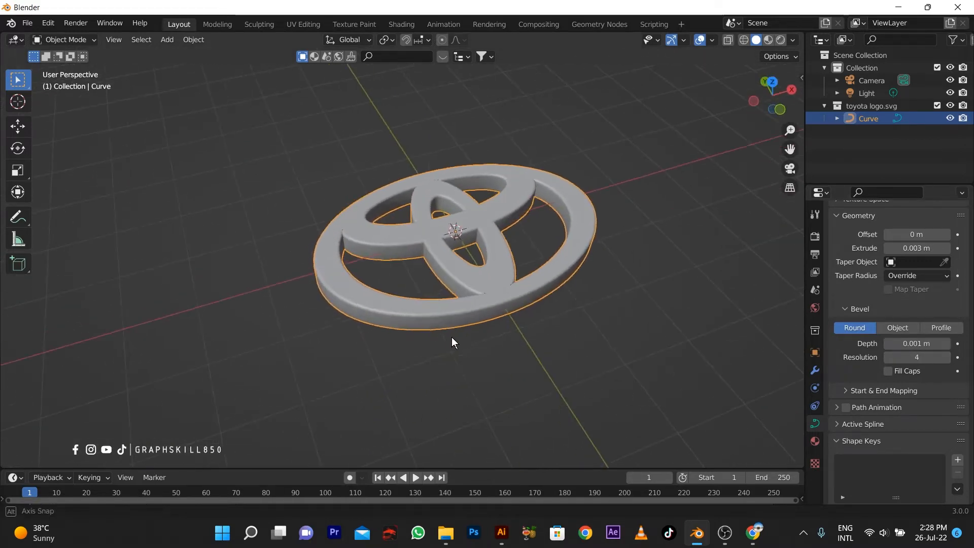
key(Tab)
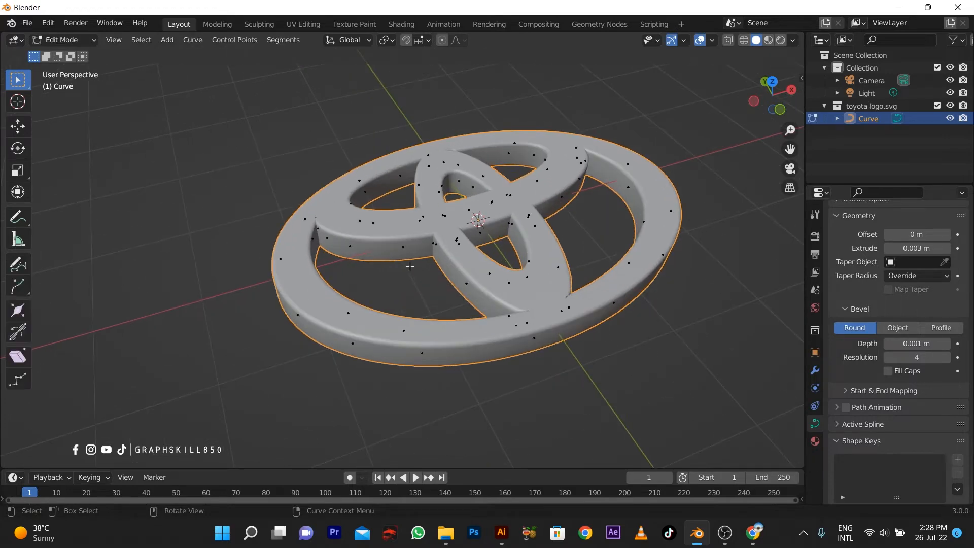
key(Tab)
middle_drag(397, 242, 358, 287)
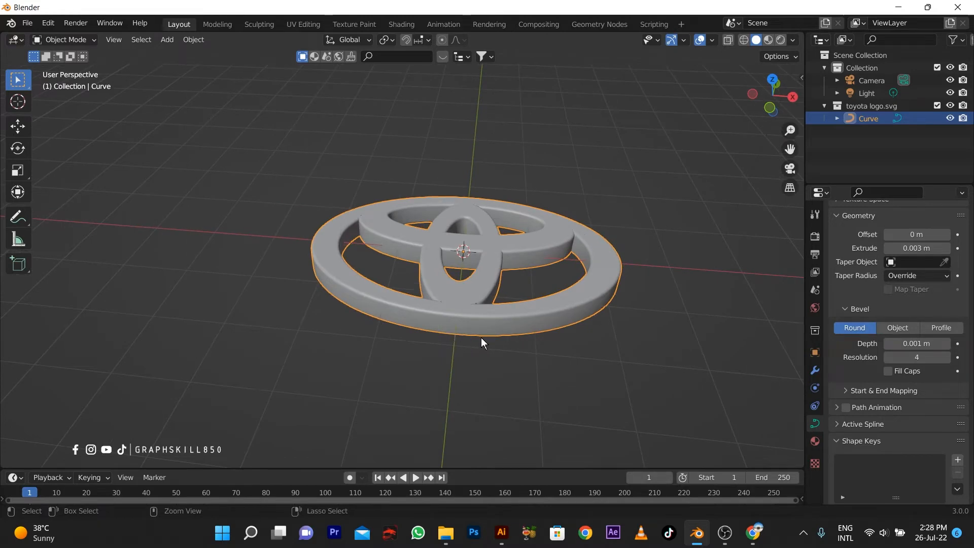
Duplicate the logo curve in place by copying and pasting it.
key(ctrl+c)
key(ctrl+v)
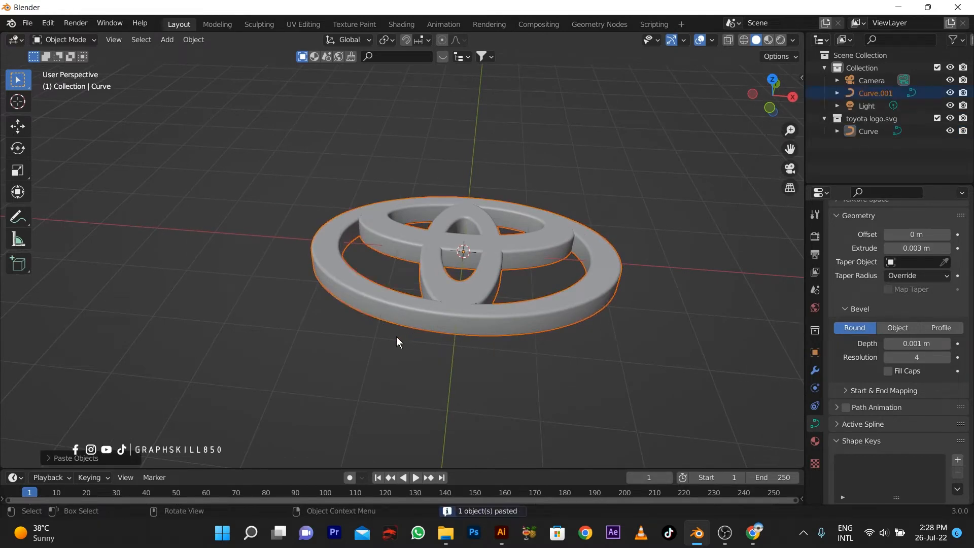
scroll(336, 321, up, 1)
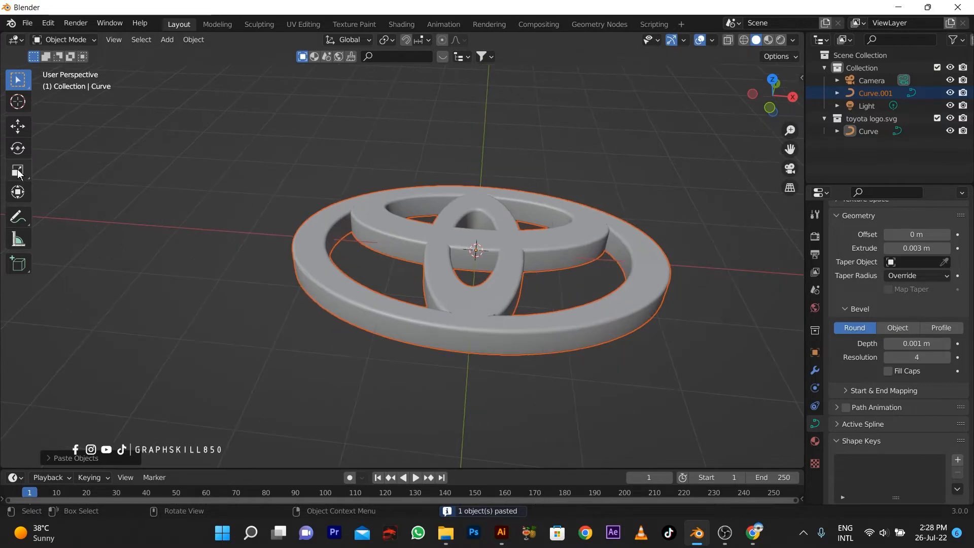
Try to move the pasted logo copy upward along the Z axis with the Move tool.
click(18, 126)
drag(471, 215, 473, 190)
key(ctrl+z)
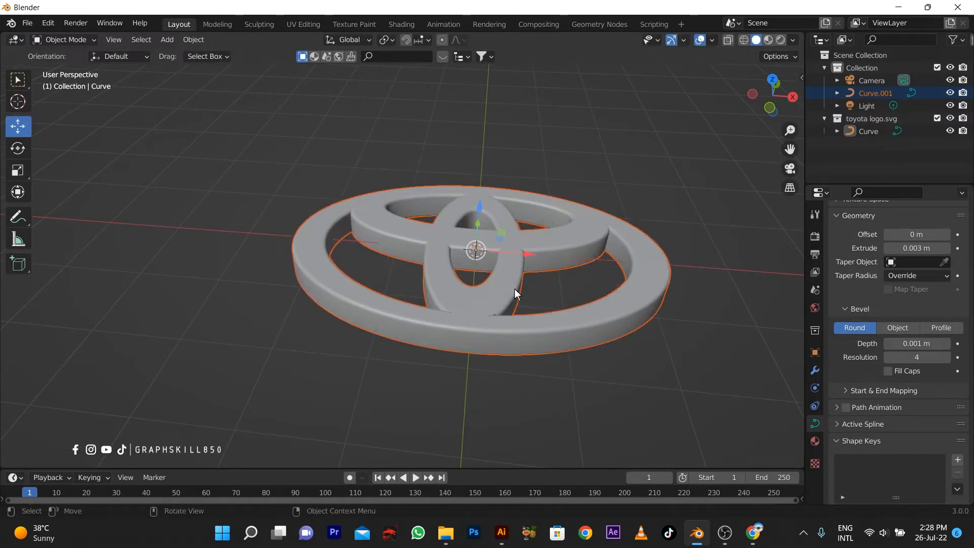
Remove the original logo curve's rounded edges by setting its bevel depth to 0 m.
click(910, 347)
click(904, 345)
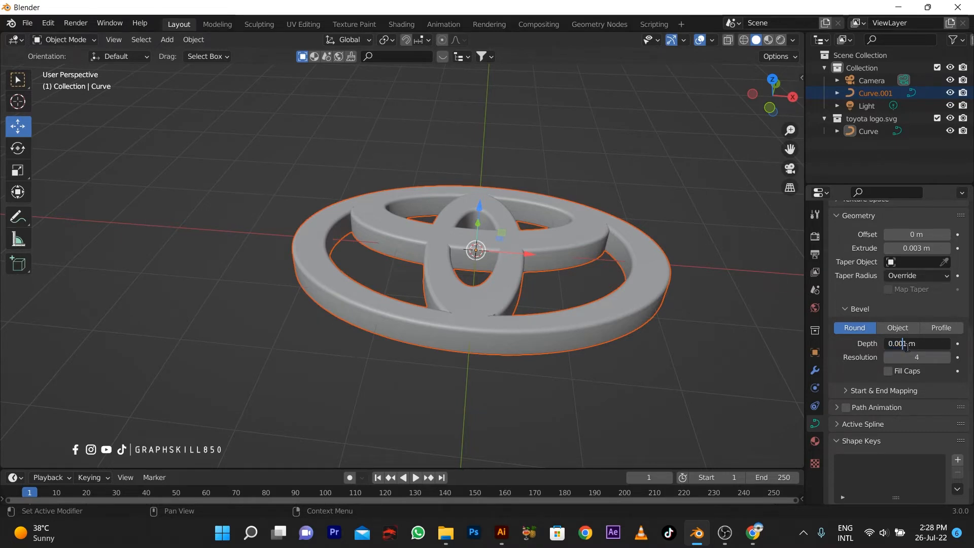
click(907, 343)
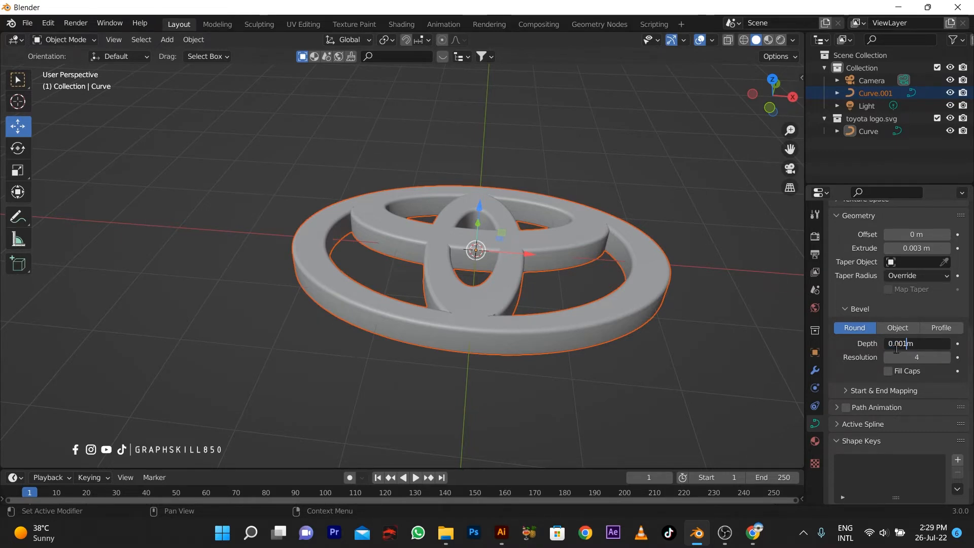
key(Return)
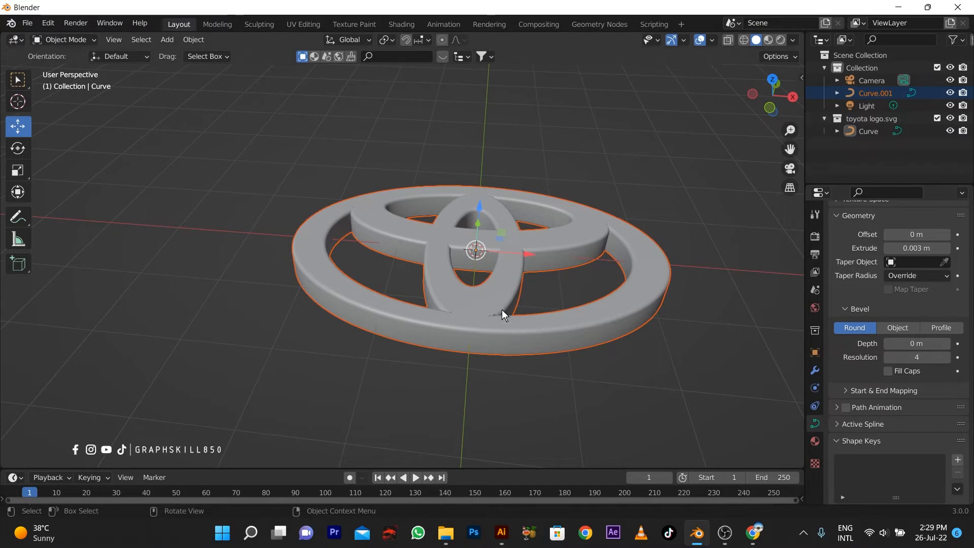
Move the pasted beveled logo copy slightly down along the Z axis so the flat original sits on top of it.
key(s)
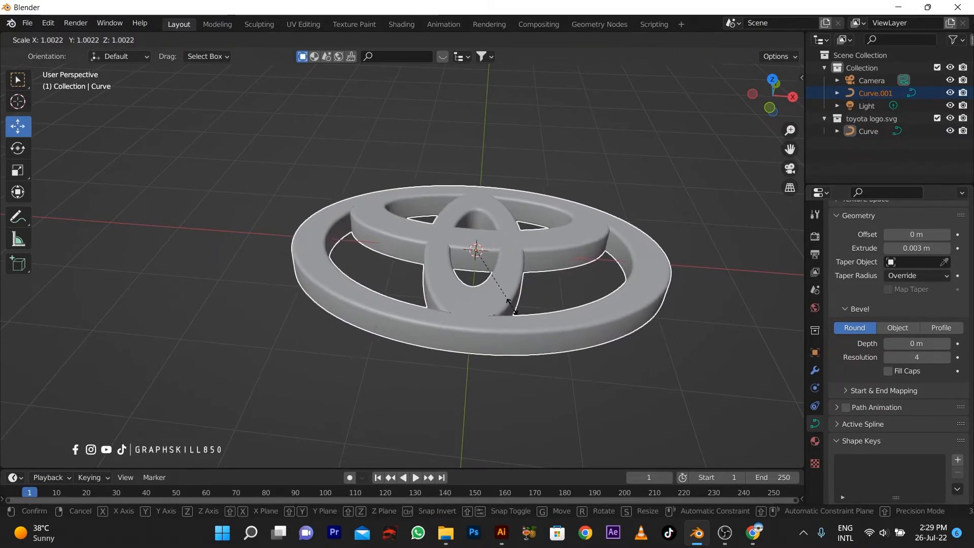
right_click(511, 306)
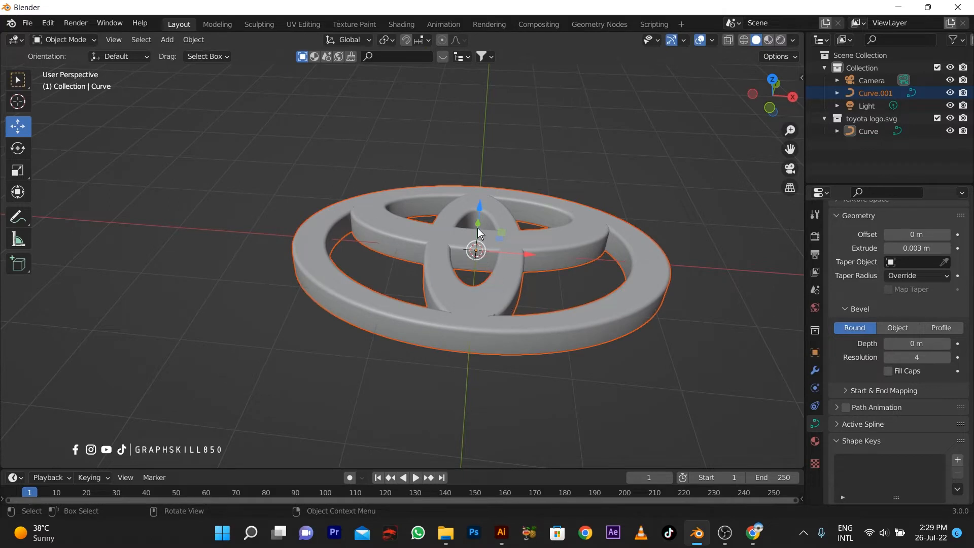
key(g)
key(z)
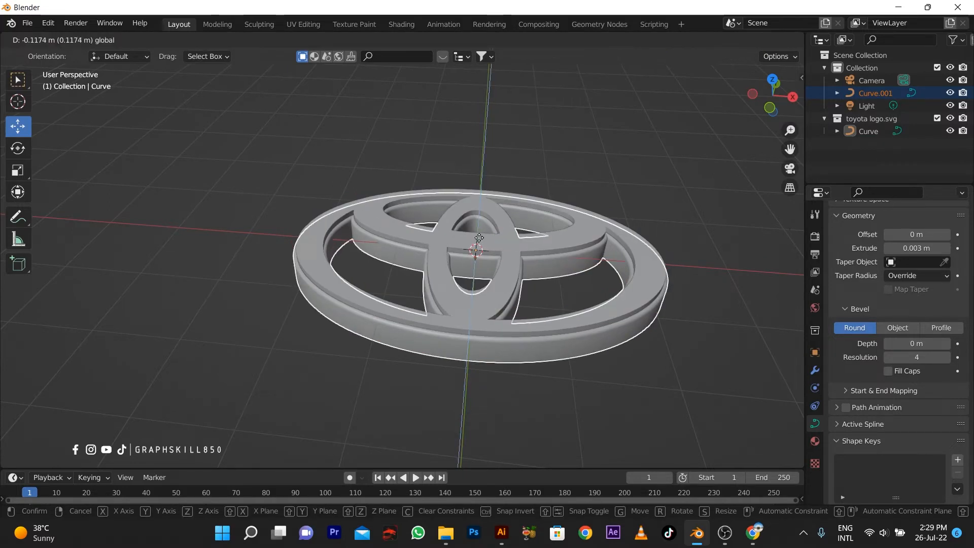
drag(480, 235, 480, 234)
click(521, 366)
middle_drag(521, 367, 384, 338)
scroll(385, 340, up, 3)
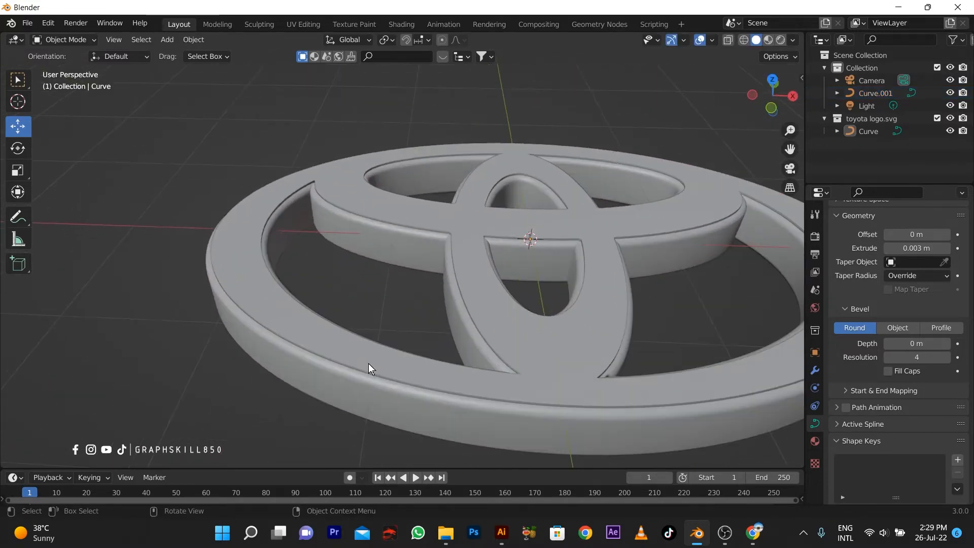
Nudge the flat original logo curve slightly upward along the Z axis, and deselect it.
click(366, 377)
drag(528, 218, 529, 209)
scroll(461, 264, down, 5)
click(355, 342)
middle_drag(355, 341, 391, 320)
click(430, 272)
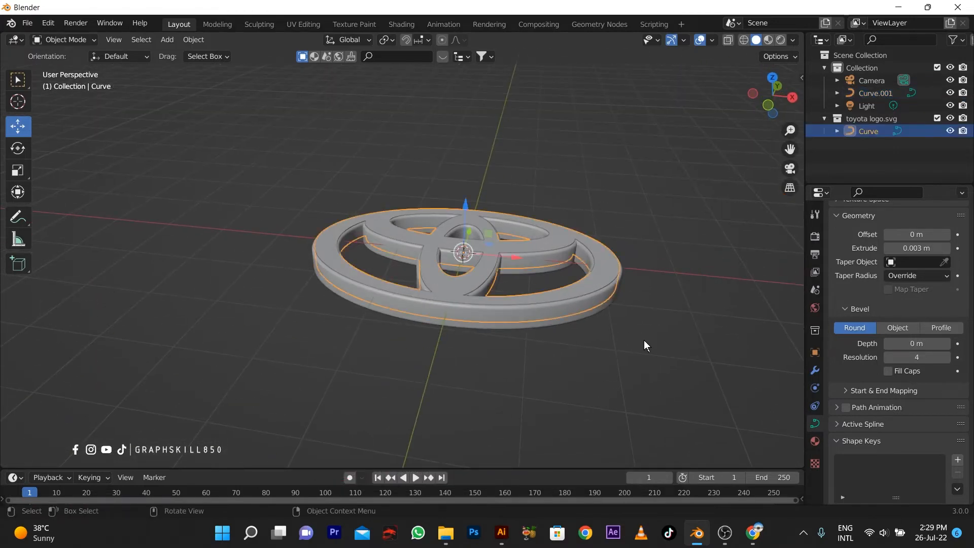
click(646, 341)
Give the original logo curve a new material with a light pink base color.
click(814, 441)
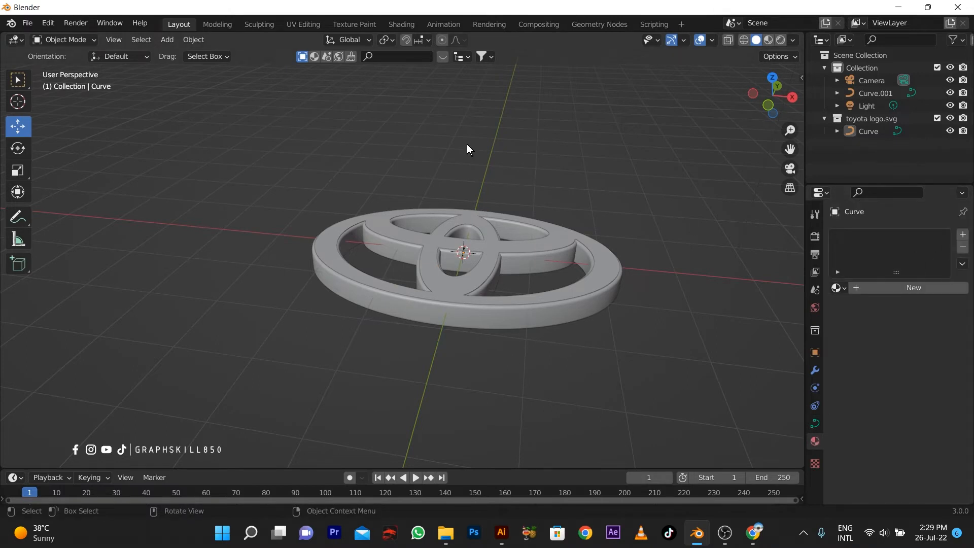
click(962, 235)
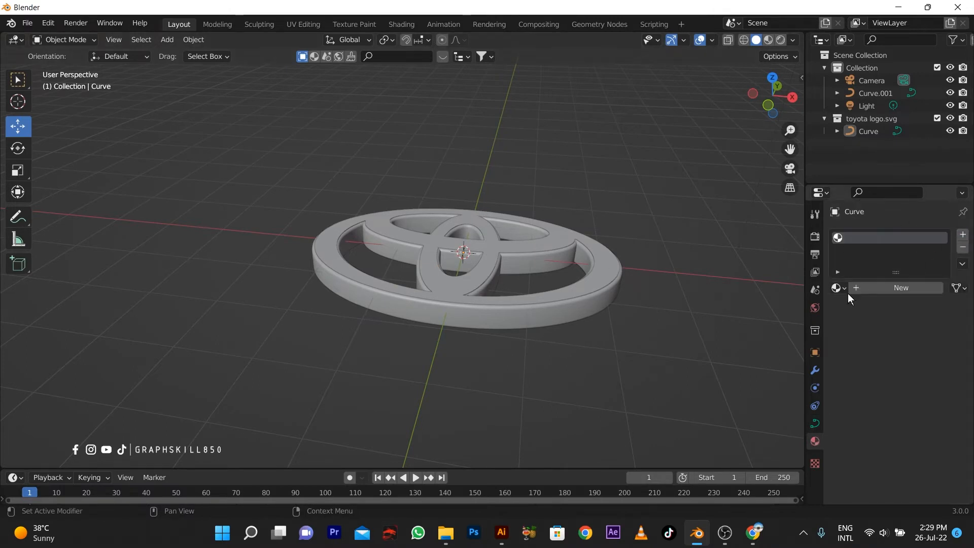
click(881, 290)
click(911, 421)
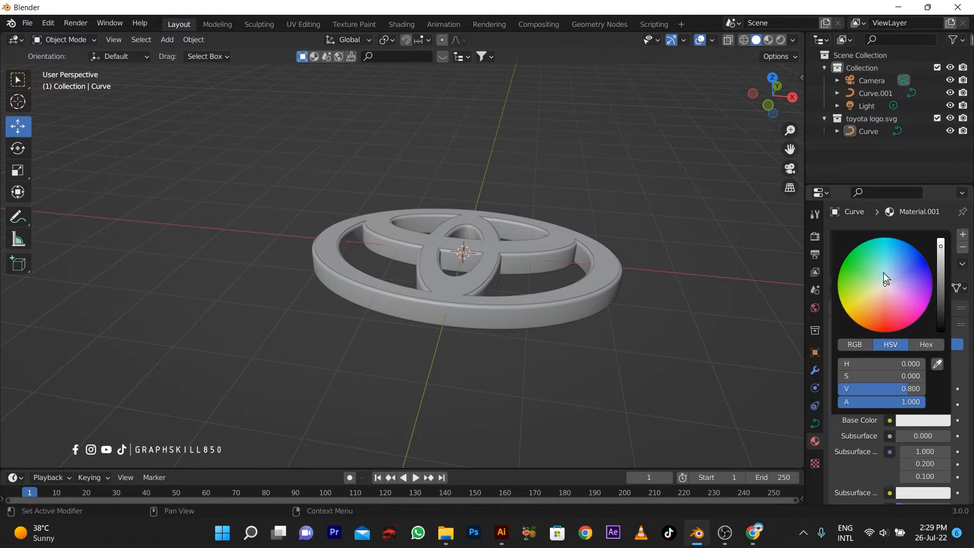
click(862, 294)
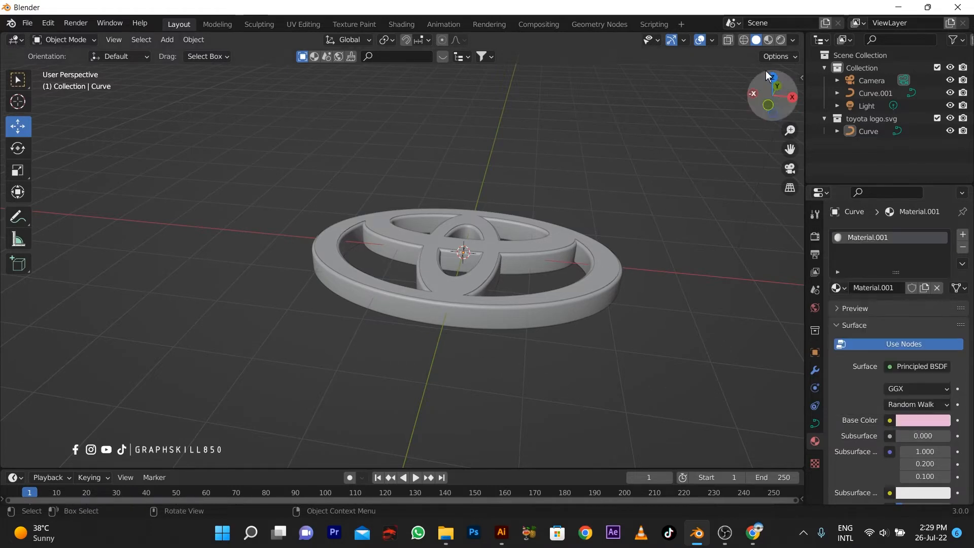
Switch the viewport to material preview shading and show the BlenderKit material assets.
click(768, 40)
click(315, 57)
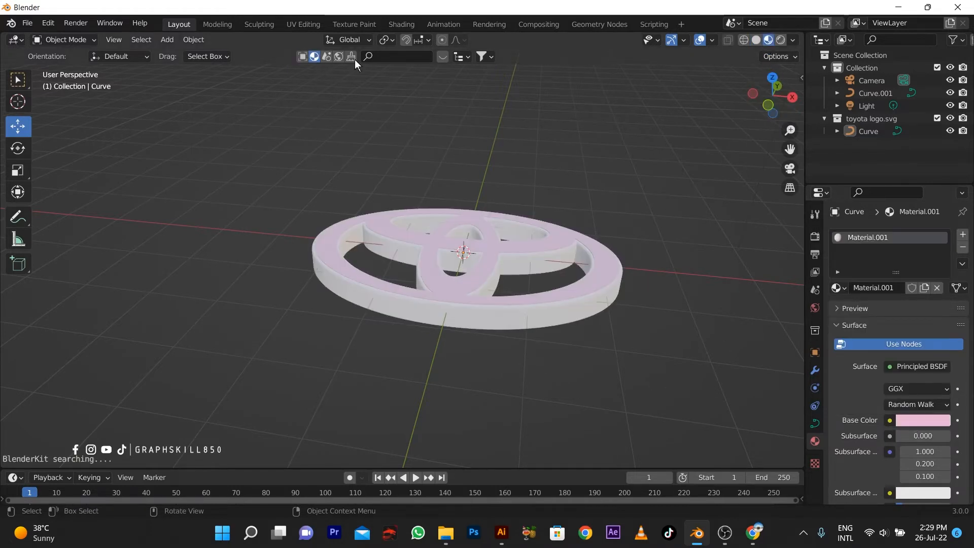
click(438, 57)
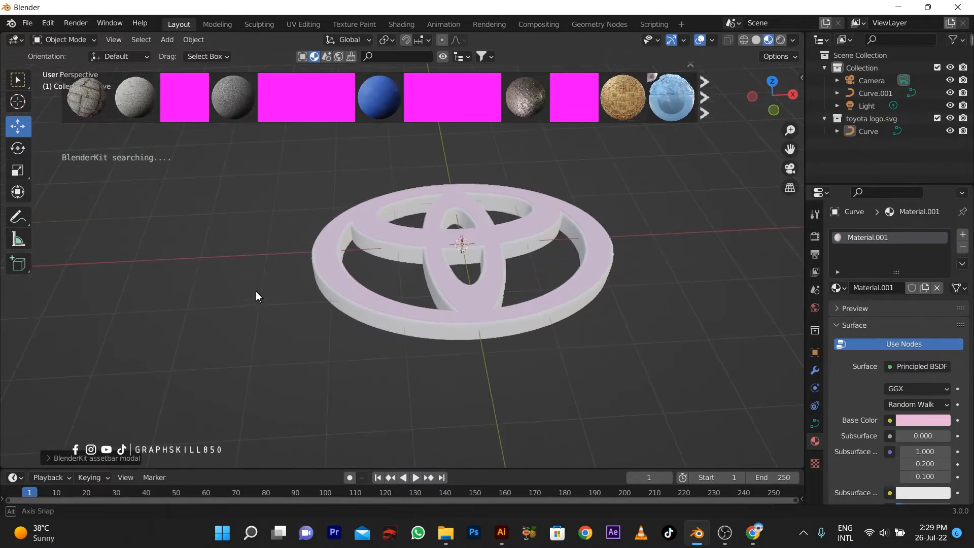
Apply BlenderKit's red CarPaintMaterial to the original logo curve.
click(367, 227)
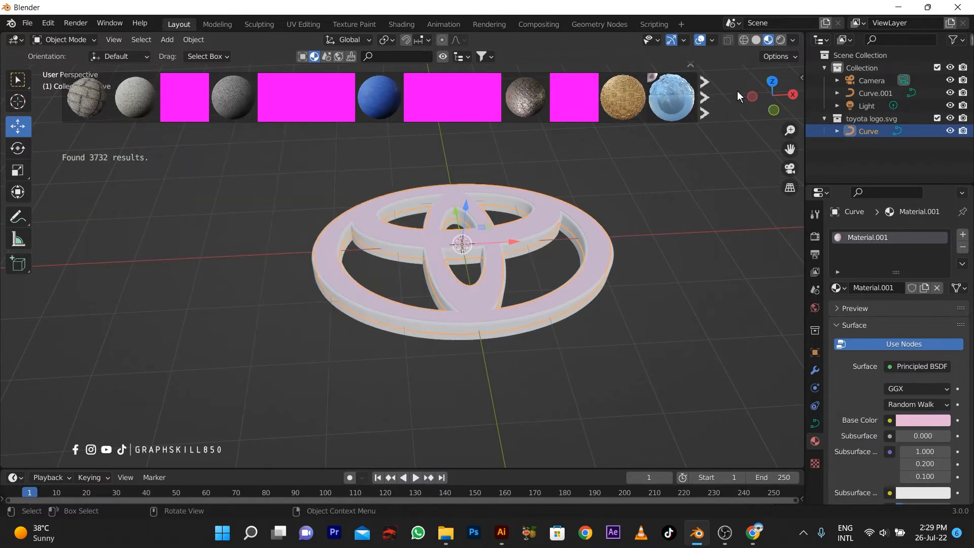
click(705, 91)
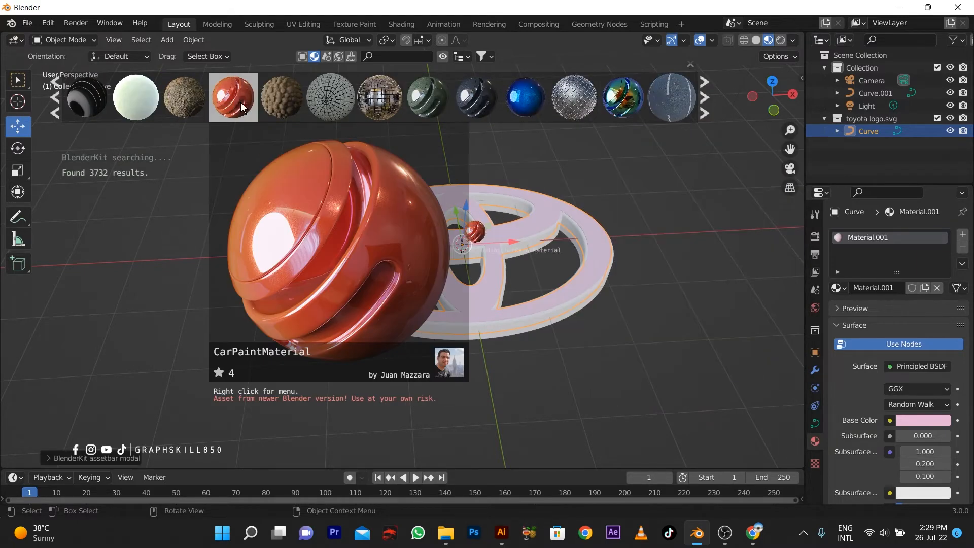
drag(240, 102, 505, 199)
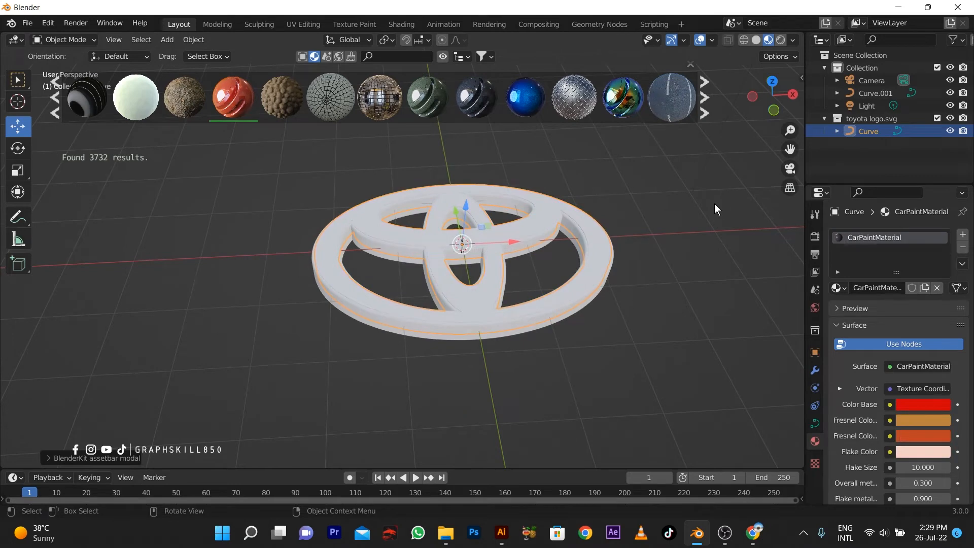
middle_drag(524, 280, 441, 306)
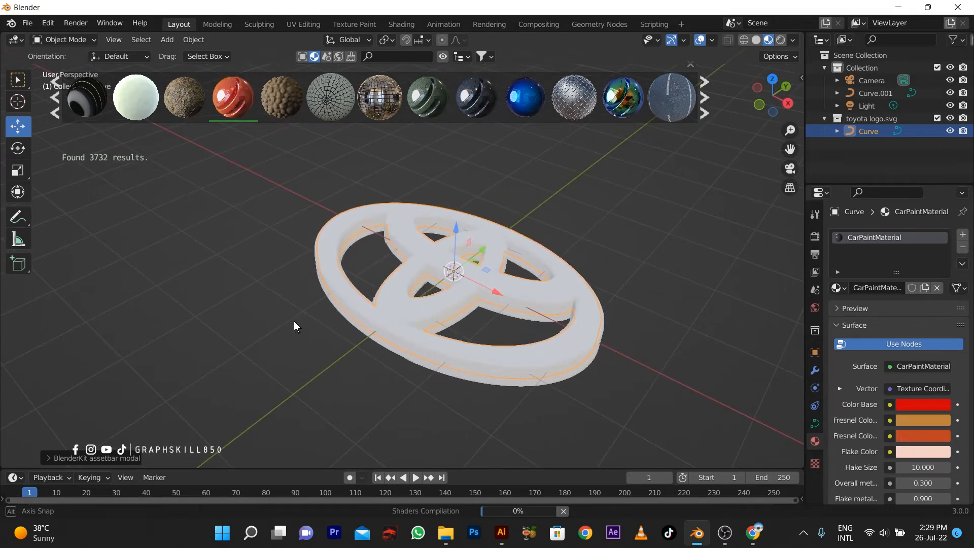
middle_drag(307, 324, 359, 362)
scroll(359, 362, down, 3)
scroll(439, 284, up, 6)
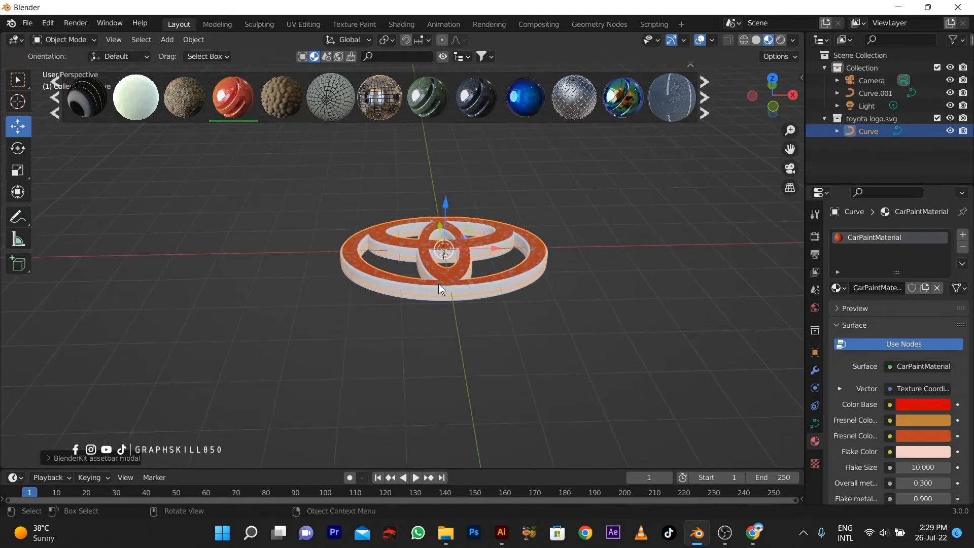
Convert the red CarPaintMaterial logo curve to a mesh.
right_click(484, 268)
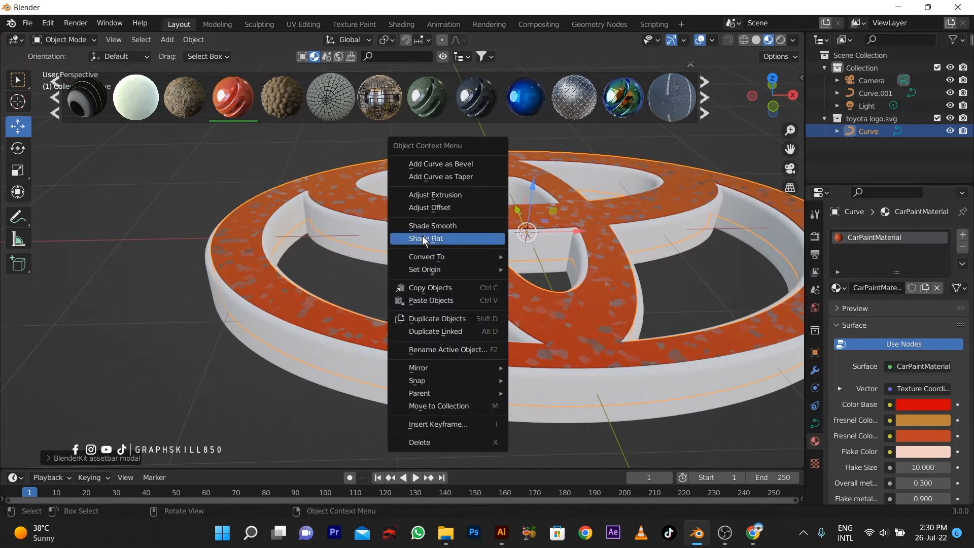
mouse_move(431, 268)
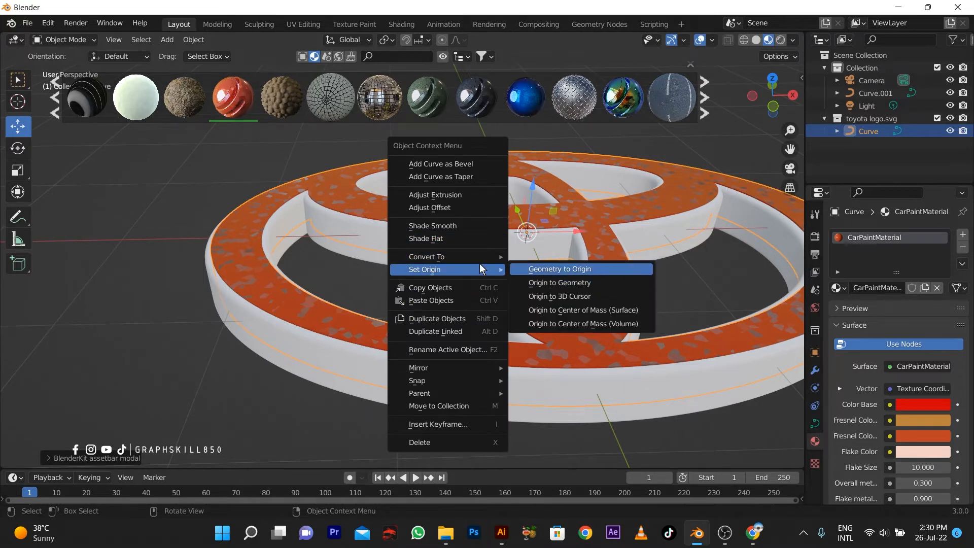
mouse_move(457, 256)
click(554, 274)
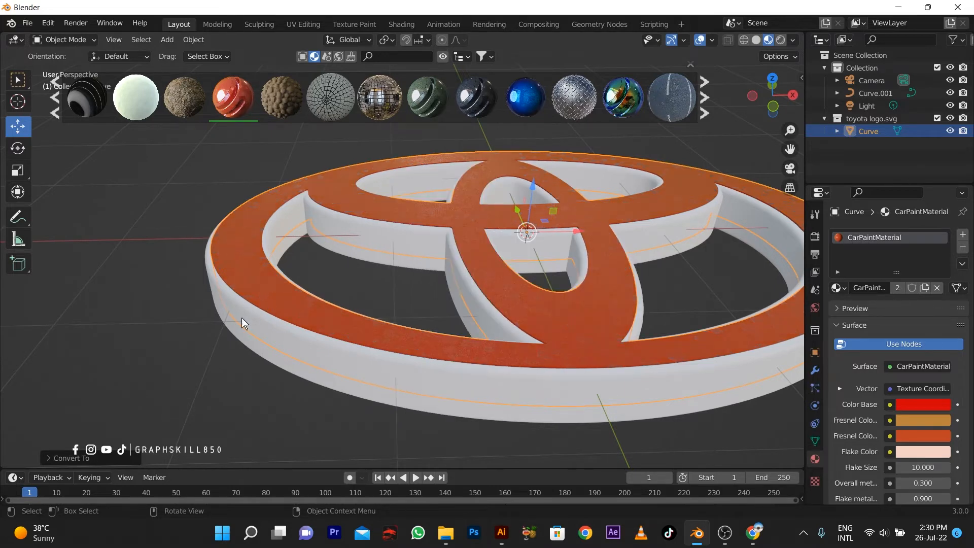
Try to convert the white extruded logo base to a mesh.
scroll(345, 354, down, 1)
click(386, 352)
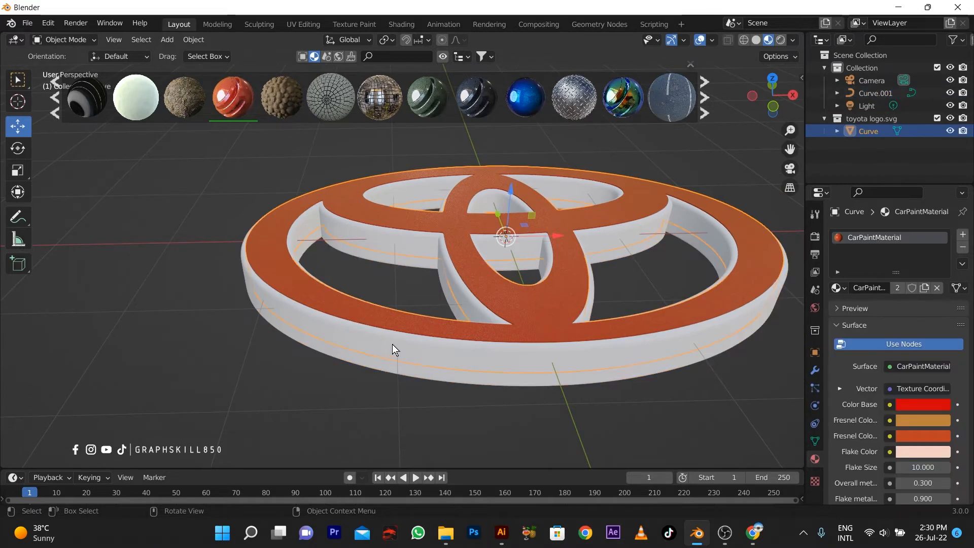
right_click(405, 352)
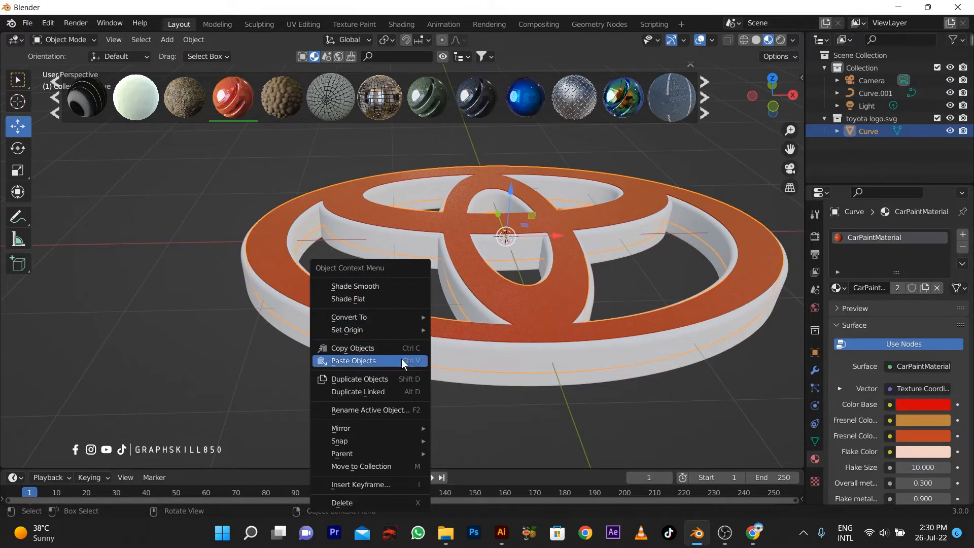
mouse_move(394, 319)
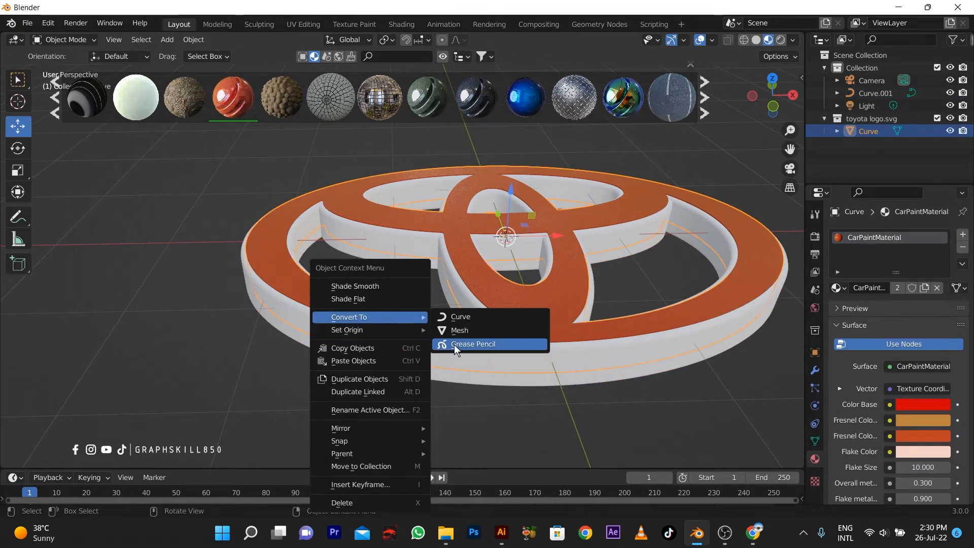
click(452, 331)
click(353, 325)
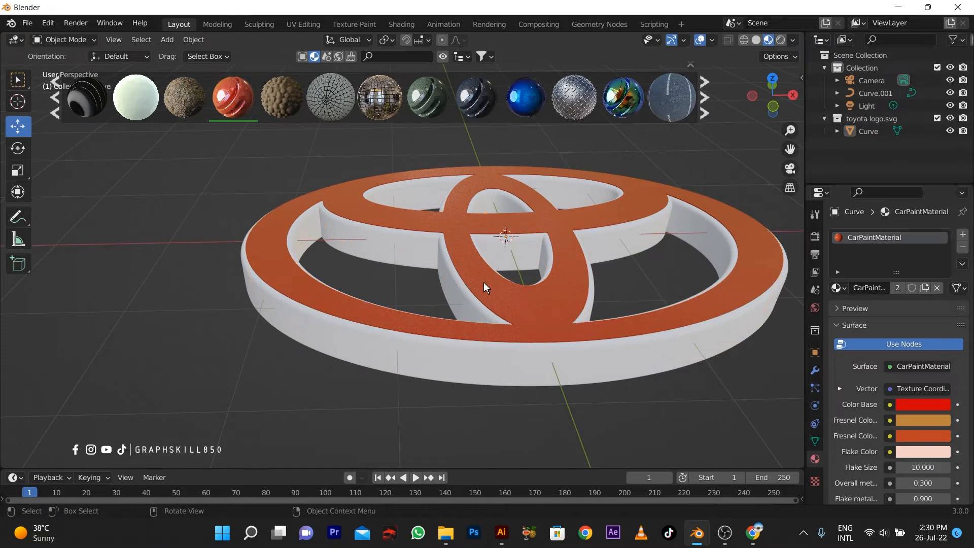
Switch the viewport to rendered shading with the white logo base, Curve.001, selected.
click(869, 81)
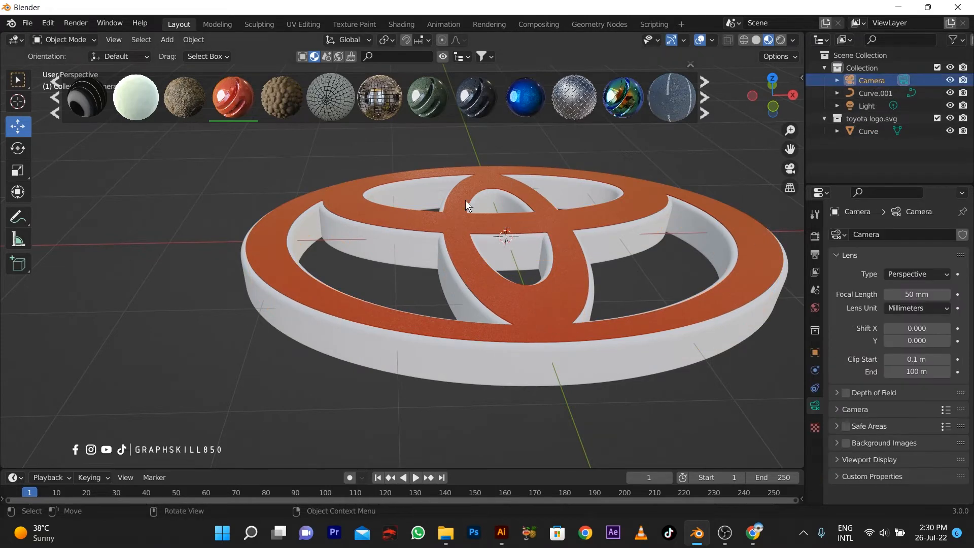
click(466, 202)
mouse_move(253, 99)
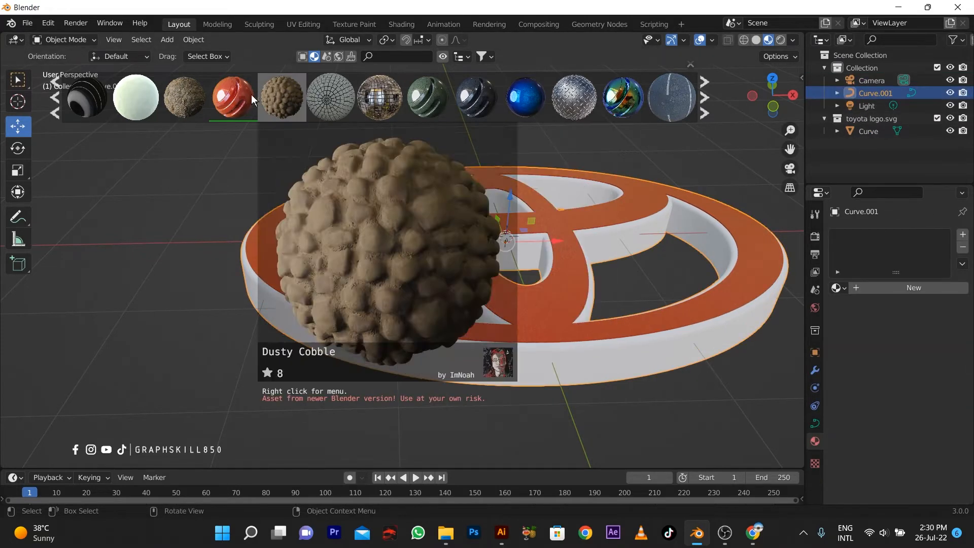
click(780, 40)
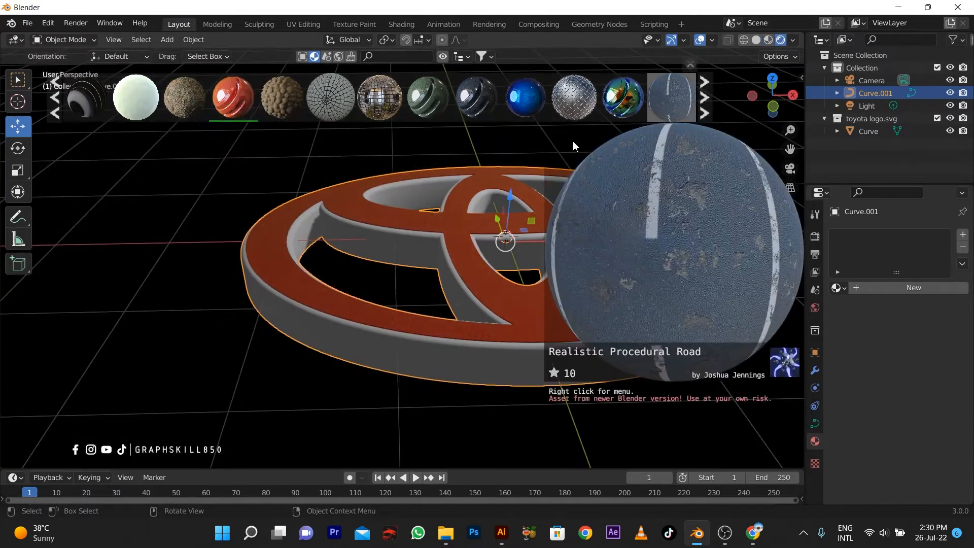
middle_drag(427, 252, 427, 313)
Give the white logo base, Curve.001, a new material.
click(428, 315)
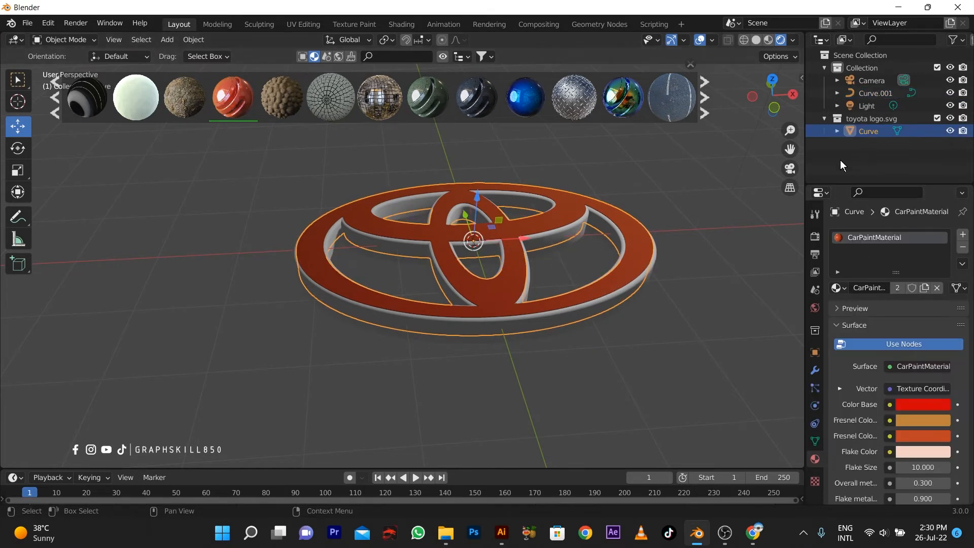
click(866, 88)
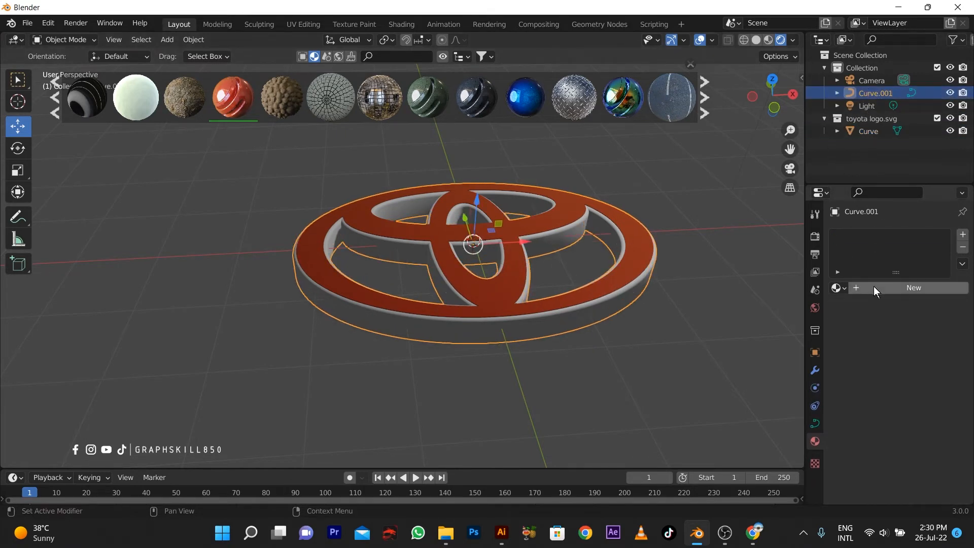
click(899, 292)
Download BlenderKit's Office HDR environment at 4096 resolution to light the scene.
mouse_move(687, 75)
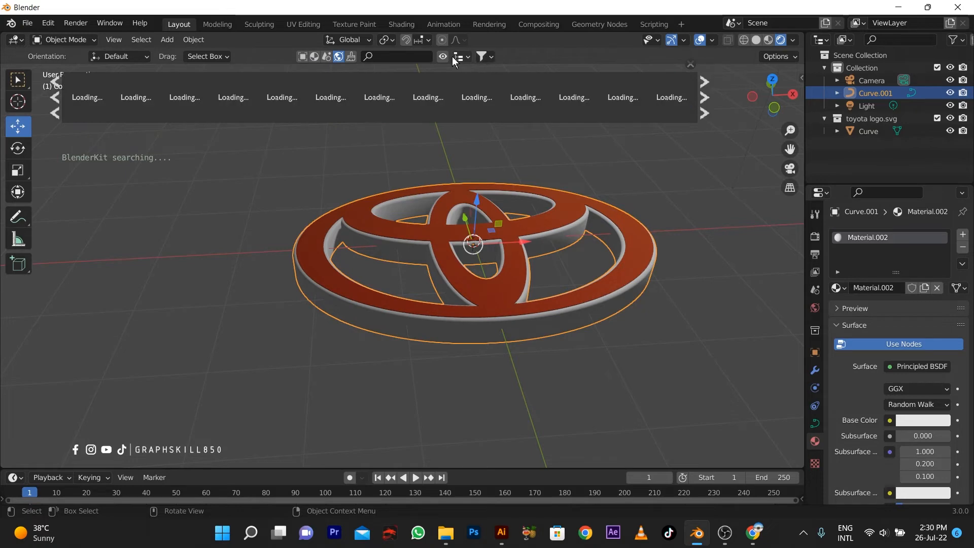
click(590, 102)
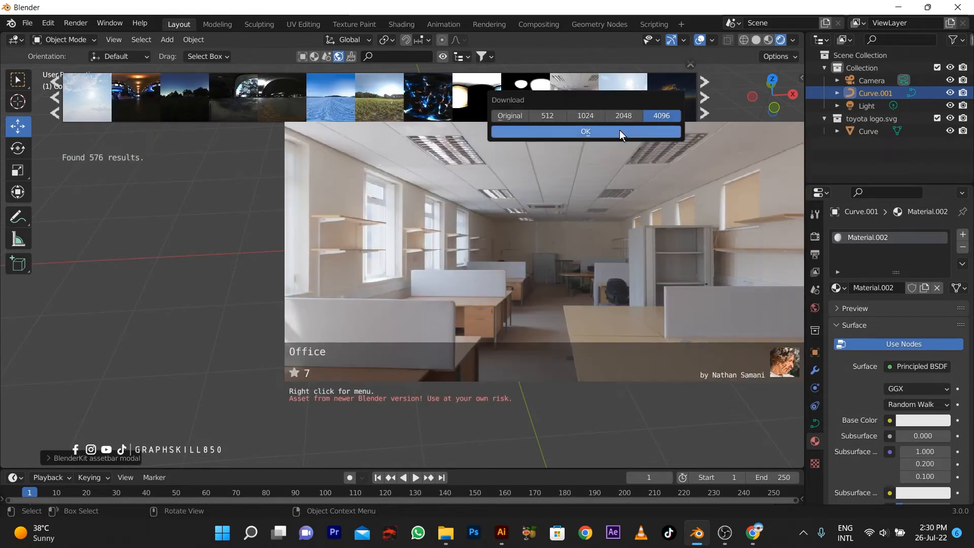
click(619, 130)
Add a mesh plane and scale it up into a large ground surface around the logo.
key(shift+a)
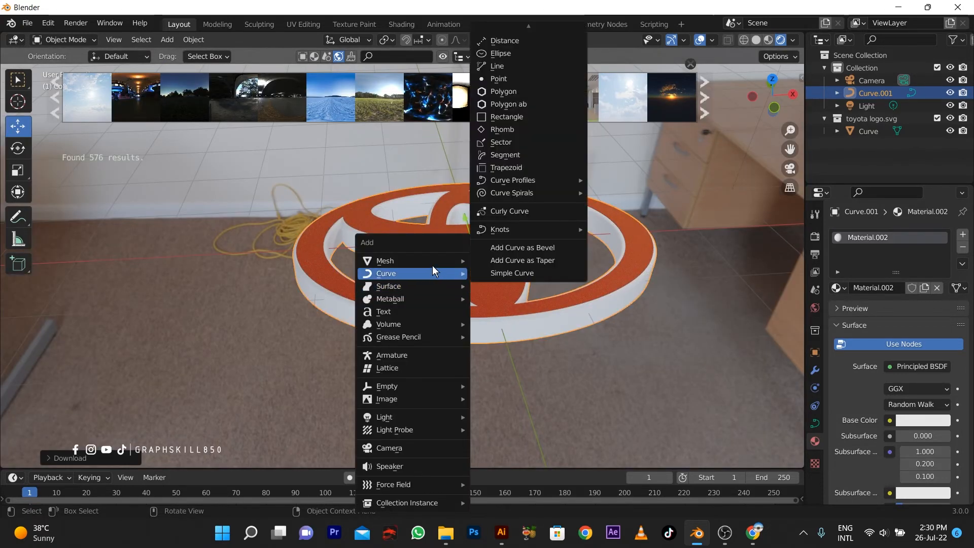
mouse_move(436, 258)
click(496, 259)
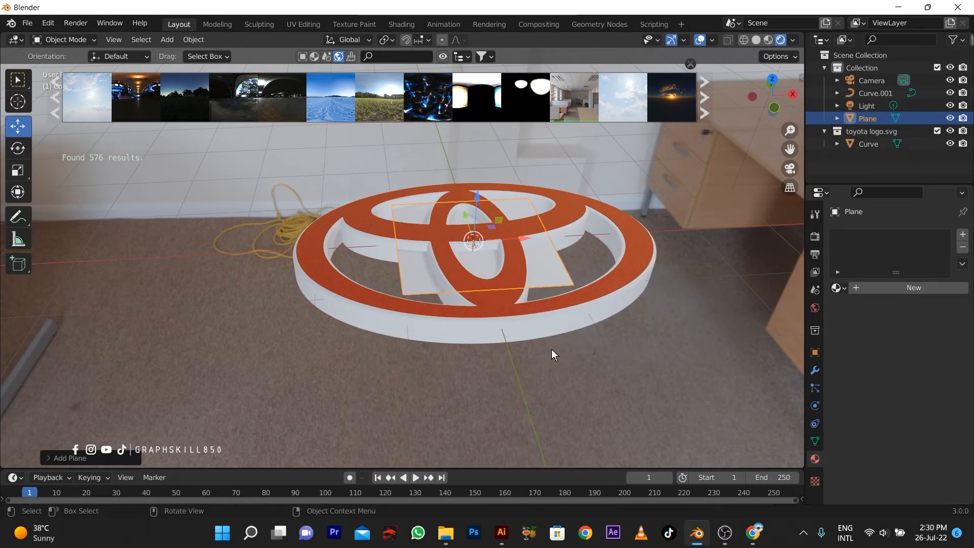
key(s)
key(Return)
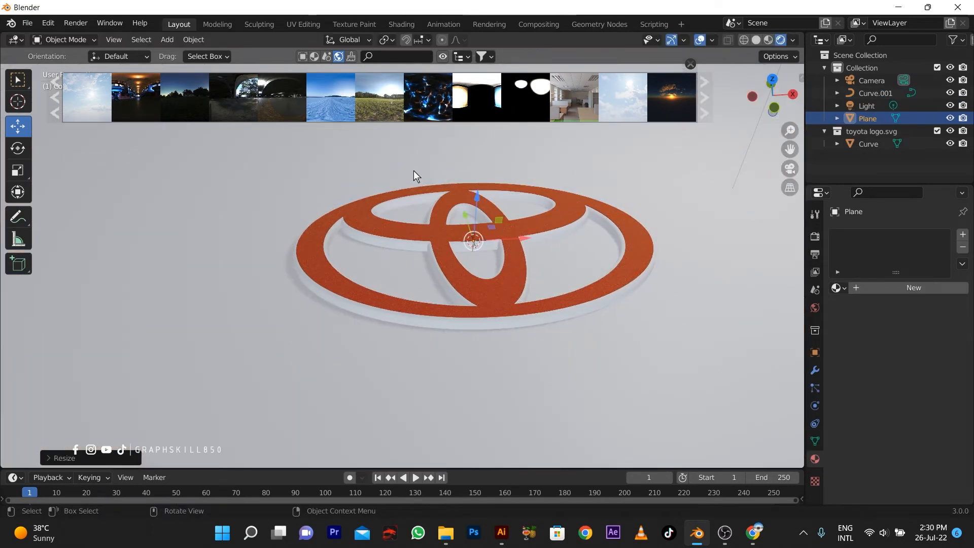
Move the ground plane down along the Z axis so it lies beneath the logo.
middle_drag(299, 284, 380, 312)
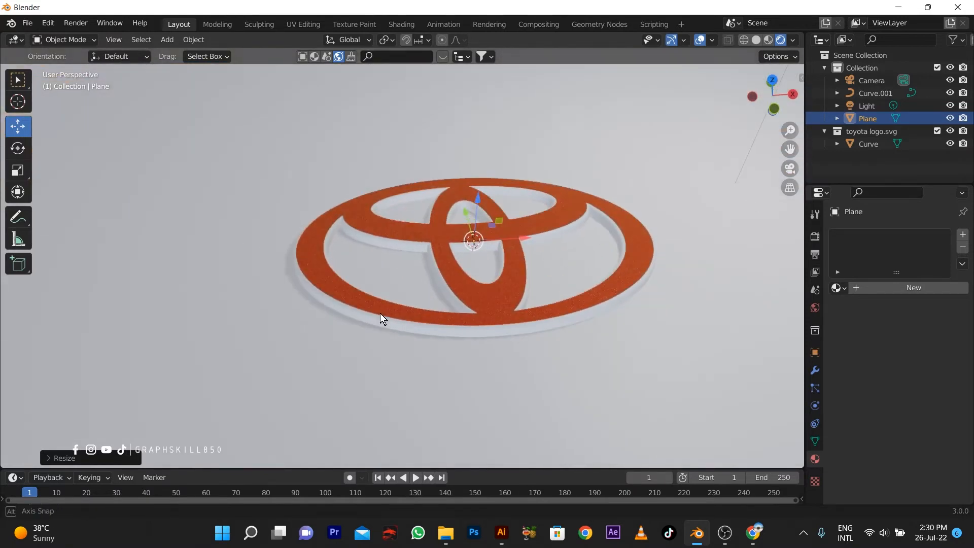
key(g)
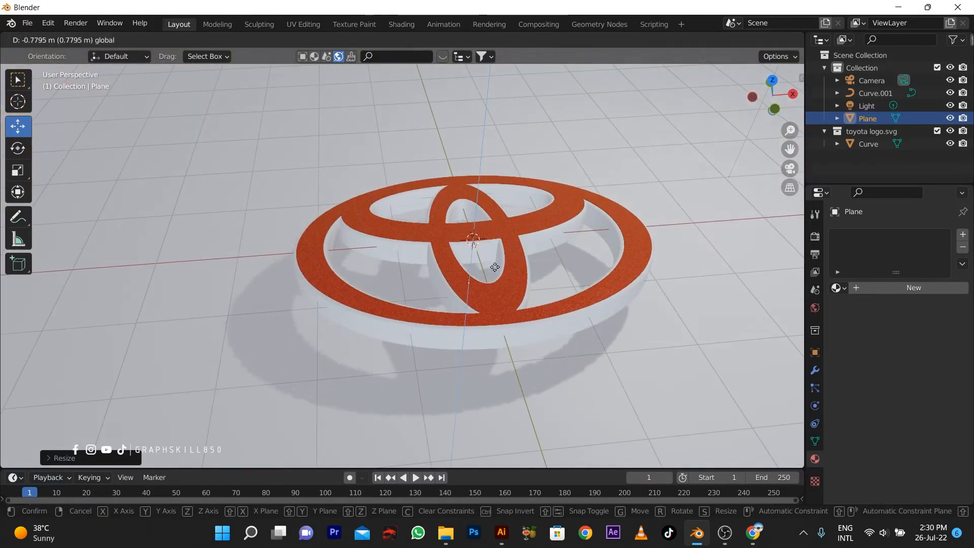
click(499, 214)
middle_drag(478, 213, 394, 321)
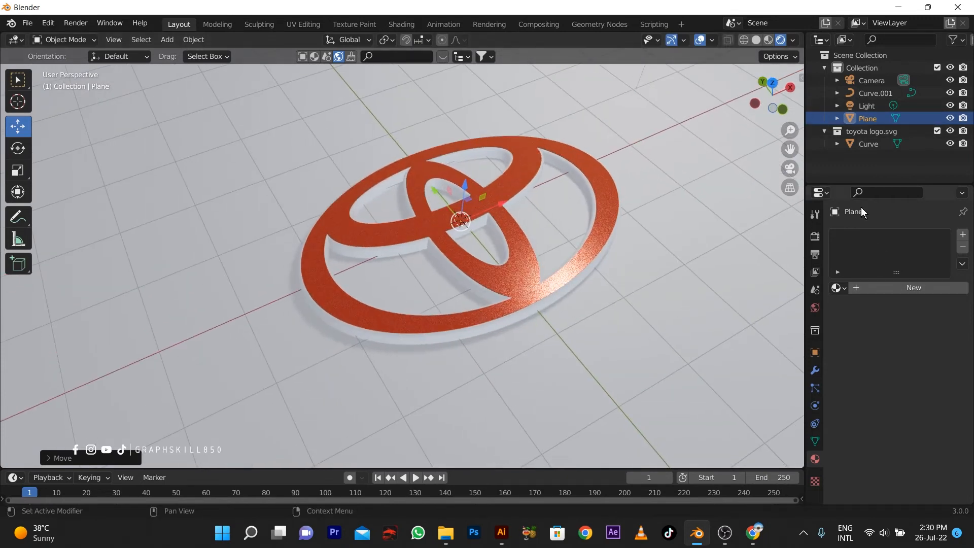
Set the Metallic value of the logo base Curve.001's material to 1.000.
click(872, 144)
scroll(915, 421, down, 5)
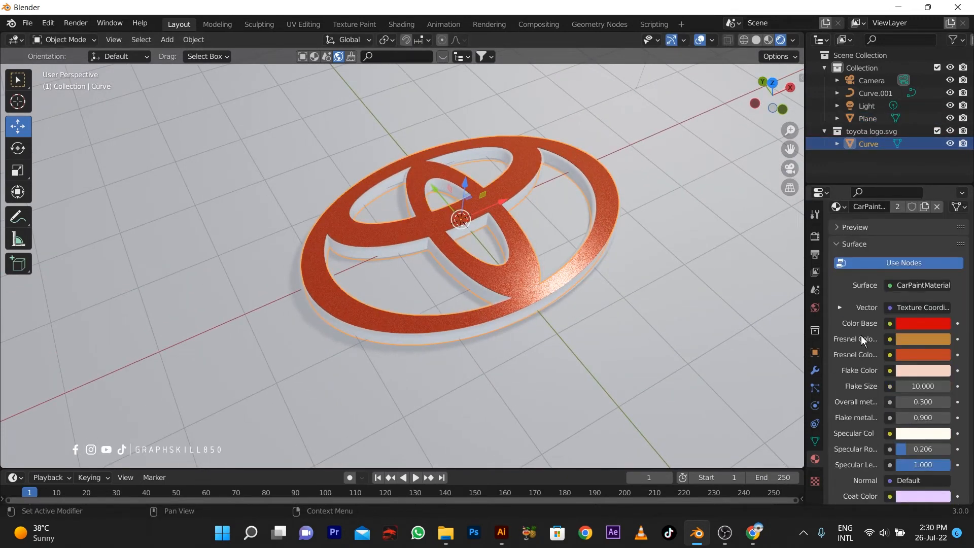
scroll(860, 336, up, 5)
click(871, 80)
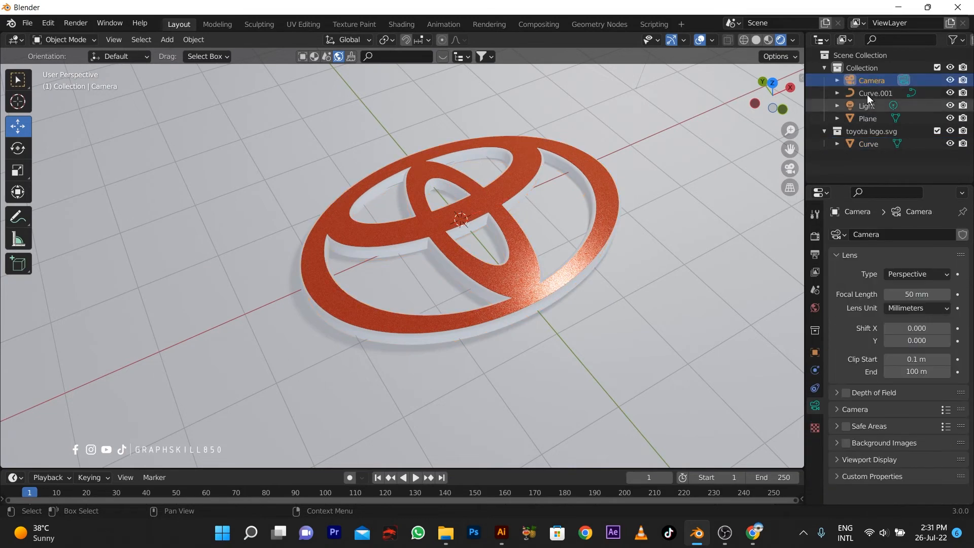
click(868, 92)
scroll(857, 454, down, 5)
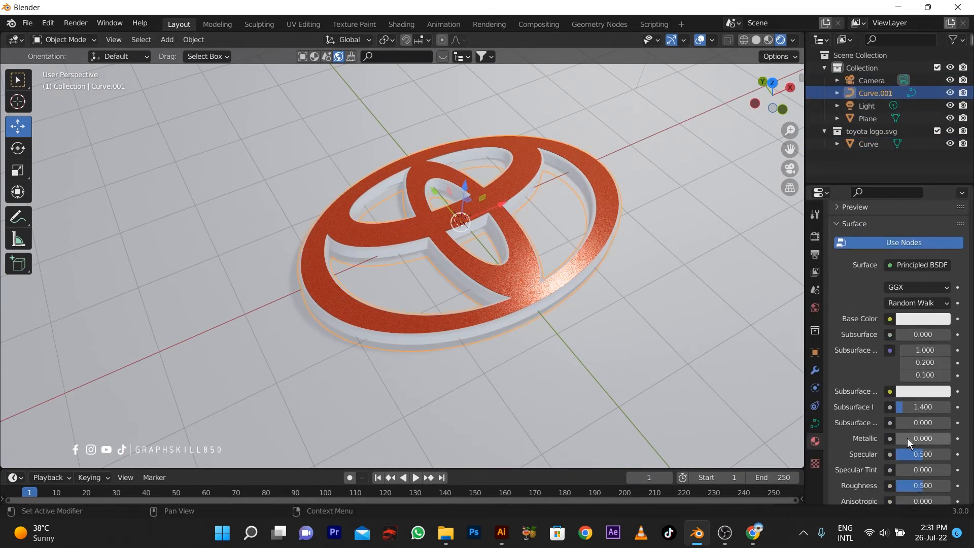
drag(906, 437, 947, 438)
middle_drag(514, 311, 495, 275)
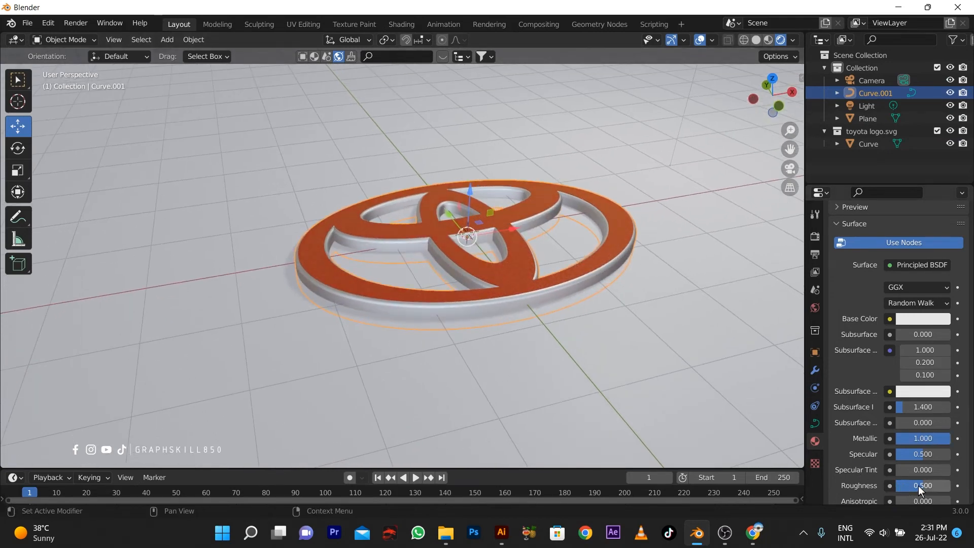
Convert the logo base Curve.001 to a mesh.
right_click(876, 90)
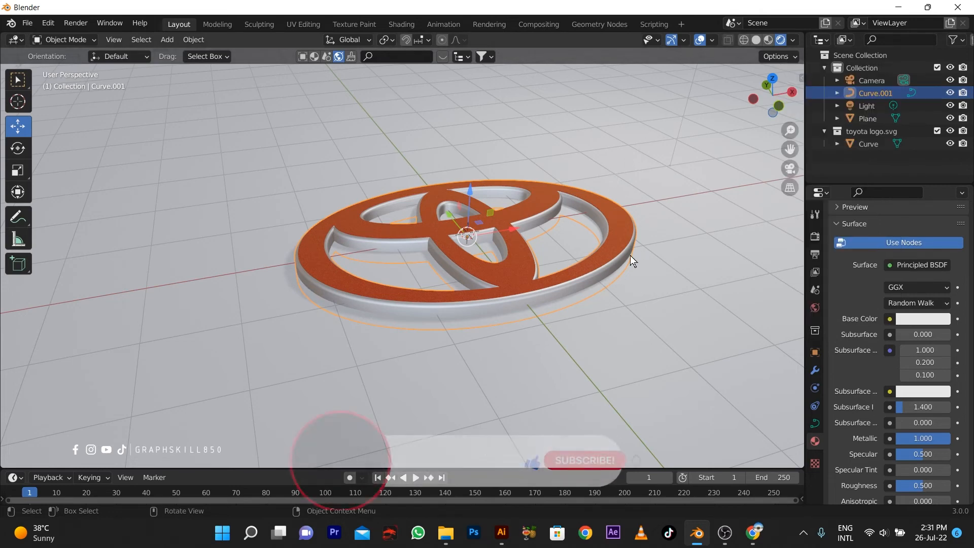
right_click(616, 253)
mouse_move(621, 254)
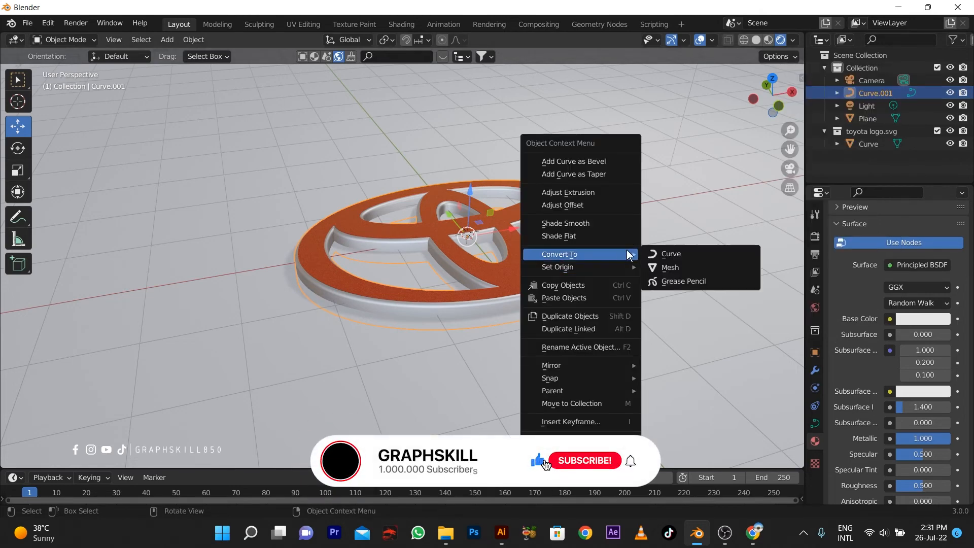
click(665, 268)
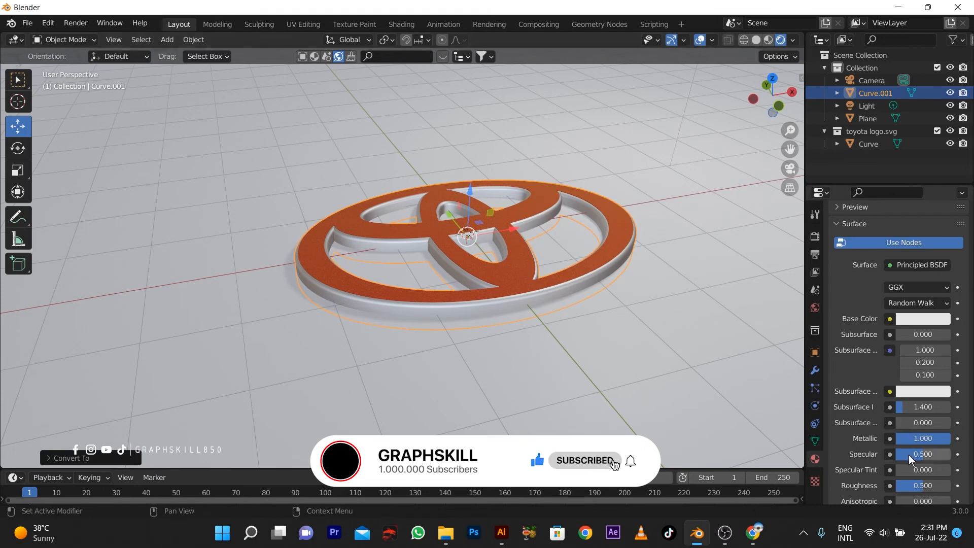
Set the Roughness of the logo base's metallic material to 0.000.
scroll(903, 446, down, 4)
drag(916, 404, 893, 405)
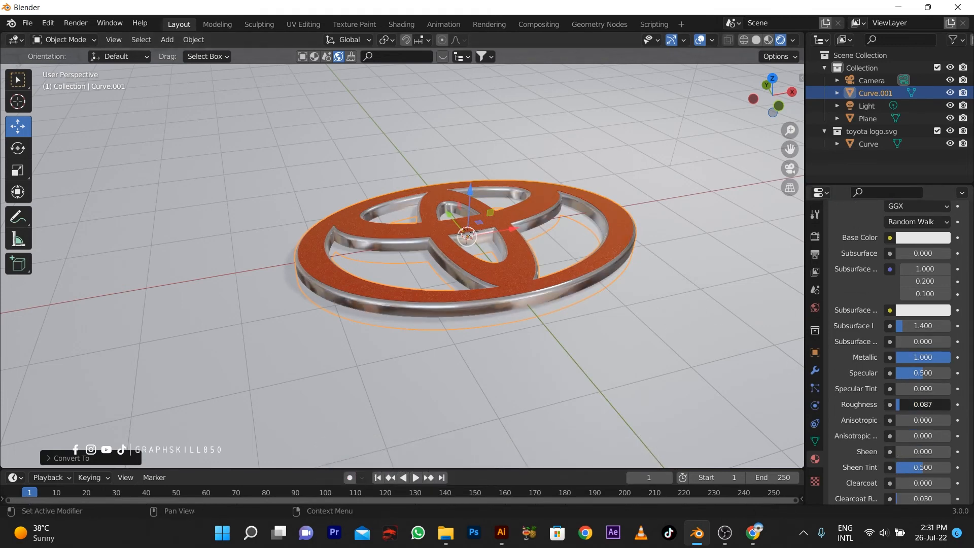
mouse_move(493, 281)
middle_down()
mouse_move(510, 297)
mouse_move(490, 290)
middle_up()
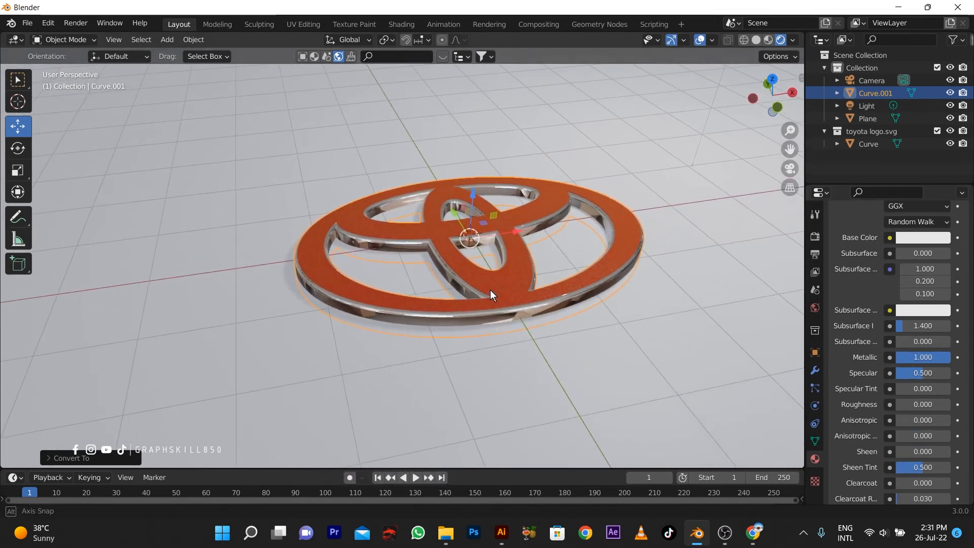
Slide the ground plane slightly along the Y axis.
click(382, 346)
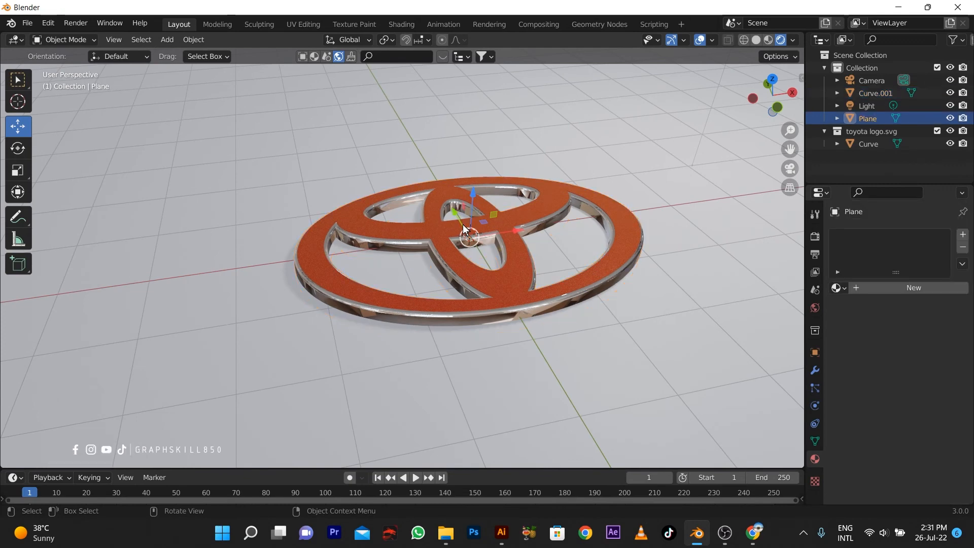
drag(464, 207, 482, 232)
Raise the red top logo very slightly along the Z axis above the chrome base.
scroll(389, 317, up, 2)
click(389, 325)
scroll(476, 300, up, 3)
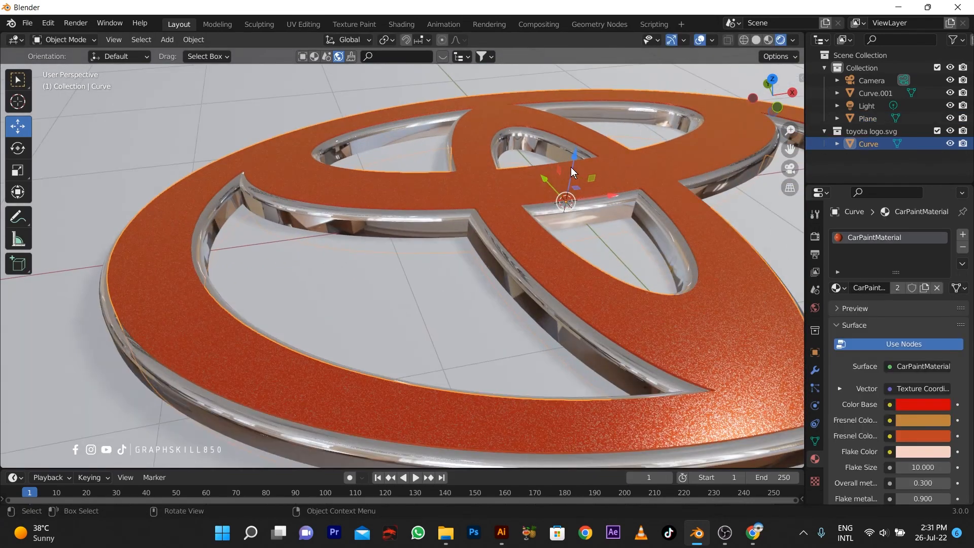
drag(575, 158, 575, 159)
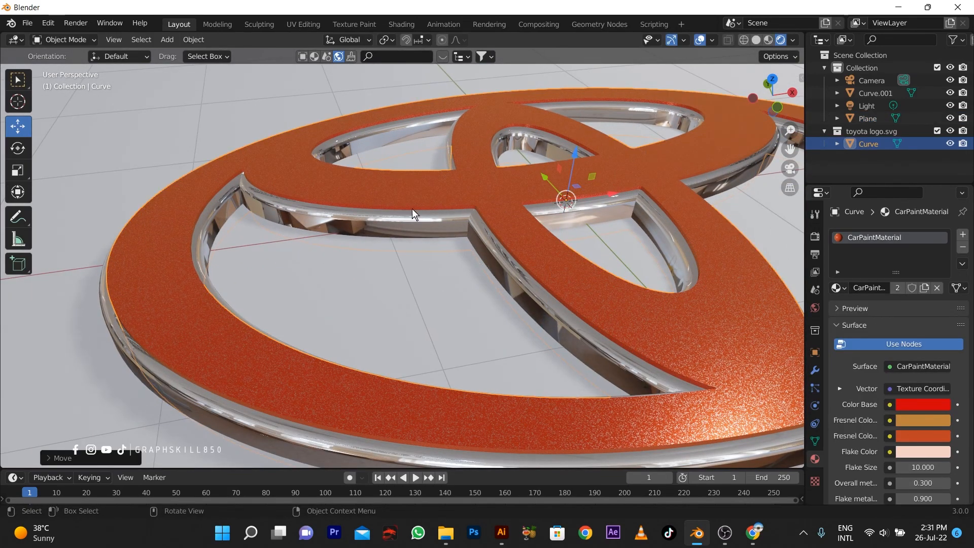
Lower the ground plane a little along the Z axis beneath the logo, and select the red top logo.
scroll(385, 309, down, 4)
middle_drag(385, 310, 387, 284)
click(464, 256)
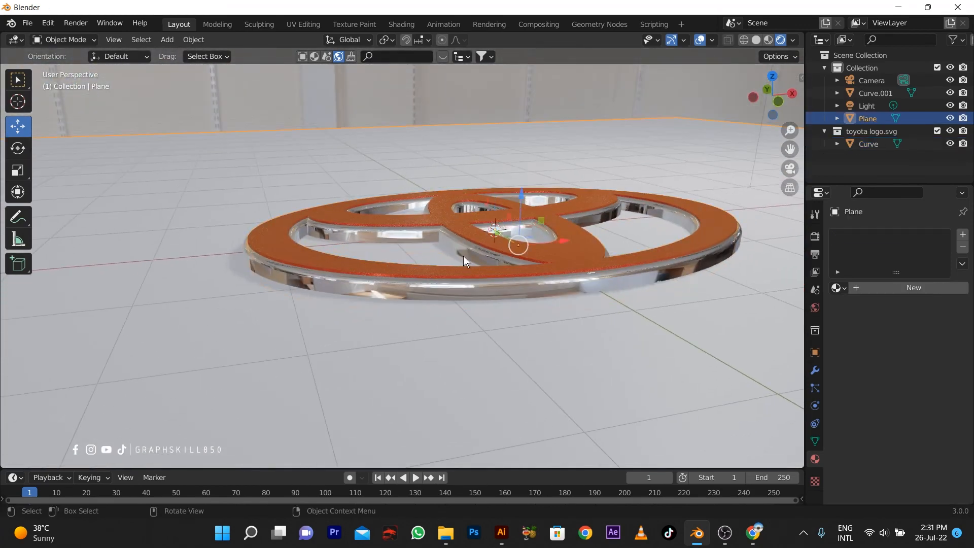
drag(521, 211, 531, 229)
middle_drag(506, 263, 495, 330)
click(481, 273)
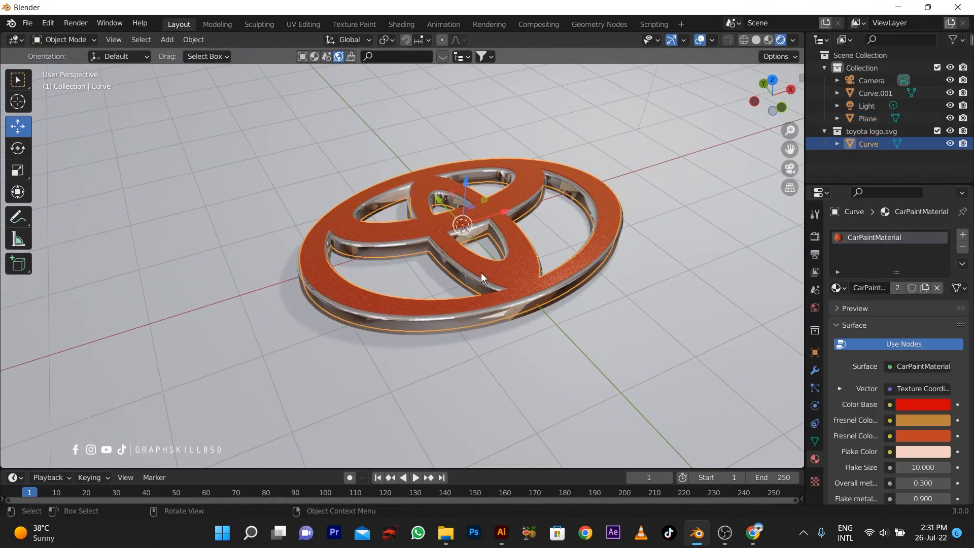
middle_drag(481, 272, 428, 307)
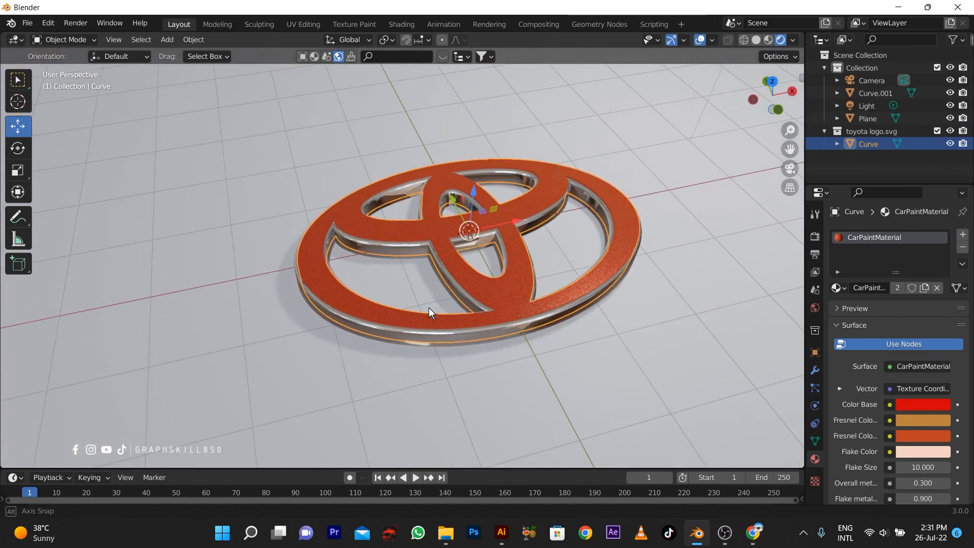